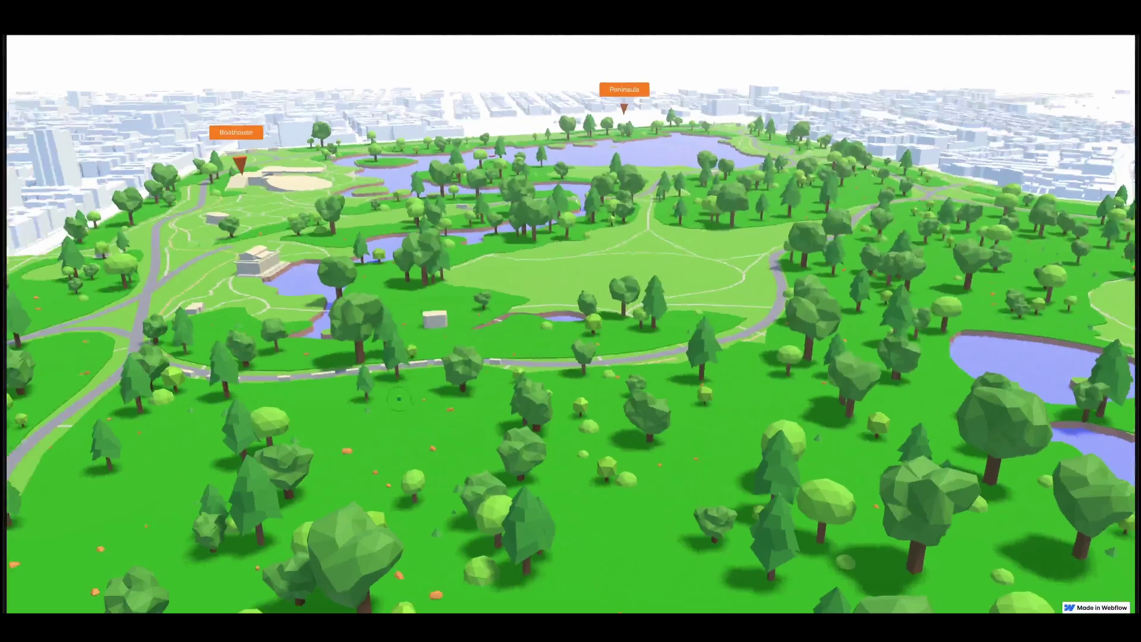
On the live 3-D park, fly to the Boathouse, then close the Boathouse and Baseball Fields panels.
click(327, 127)
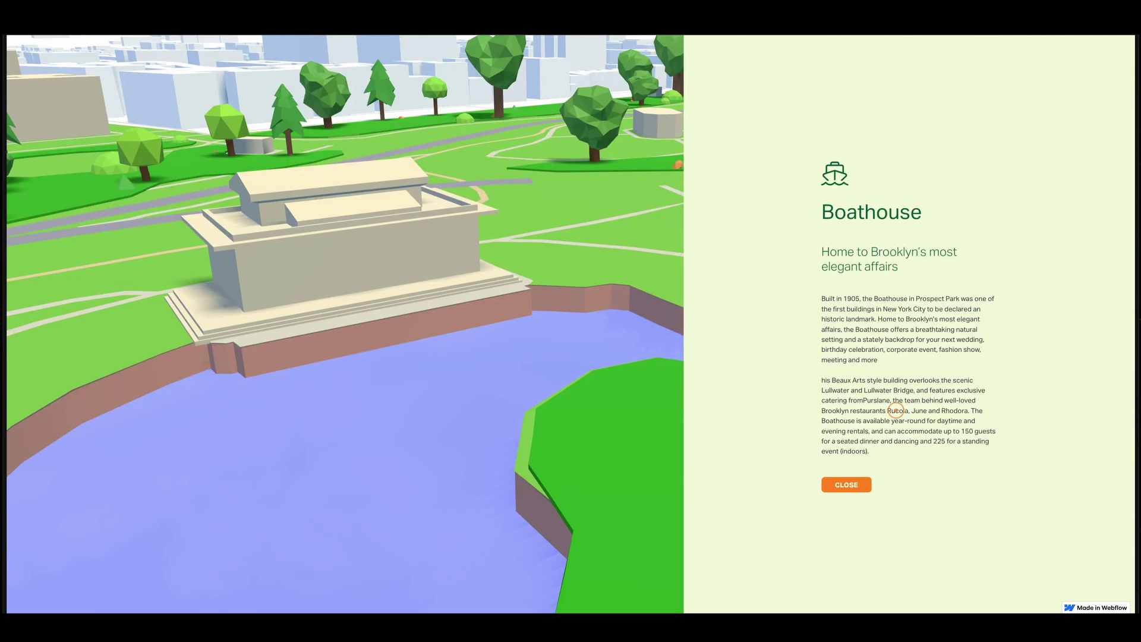
click(857, 485)
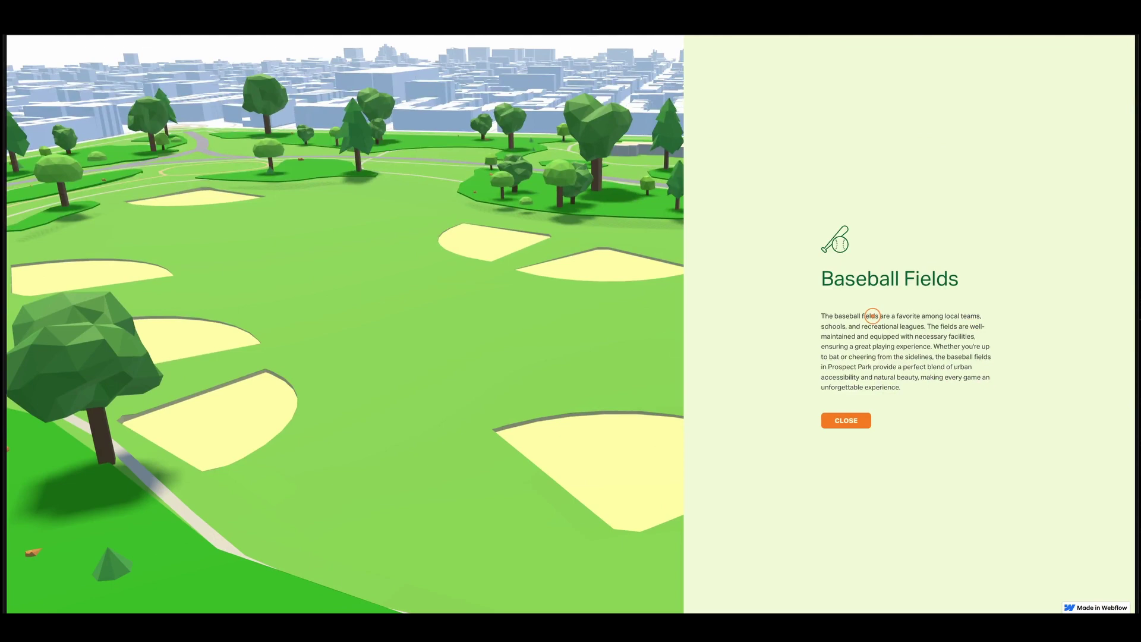
click(836, 412)
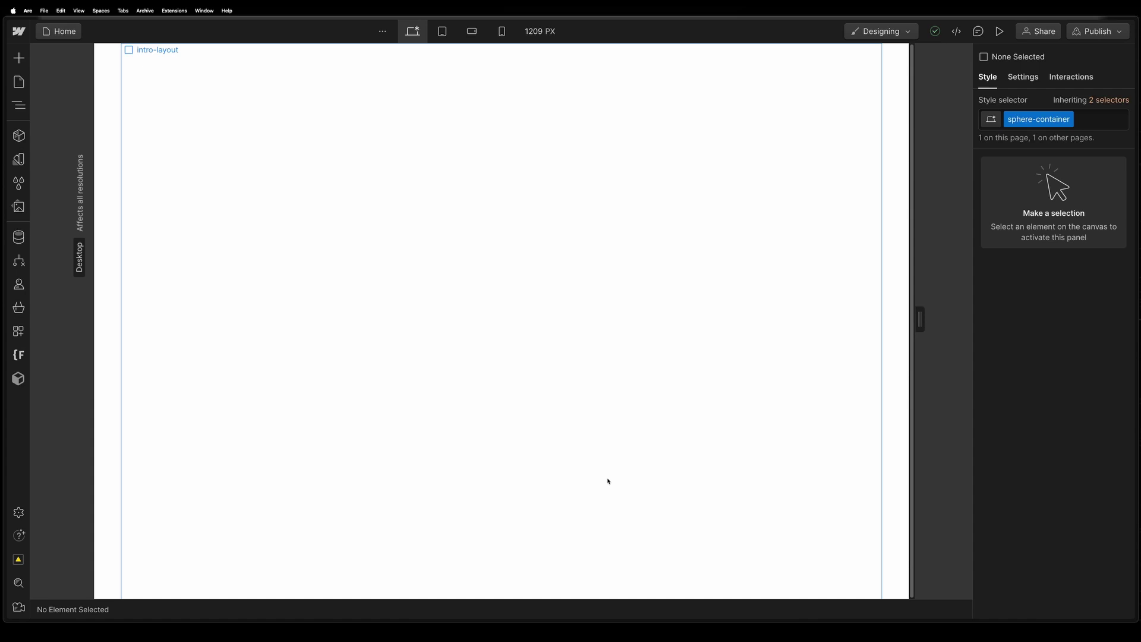
Open the Components page from the site's list of static pages.
click(18, 81)
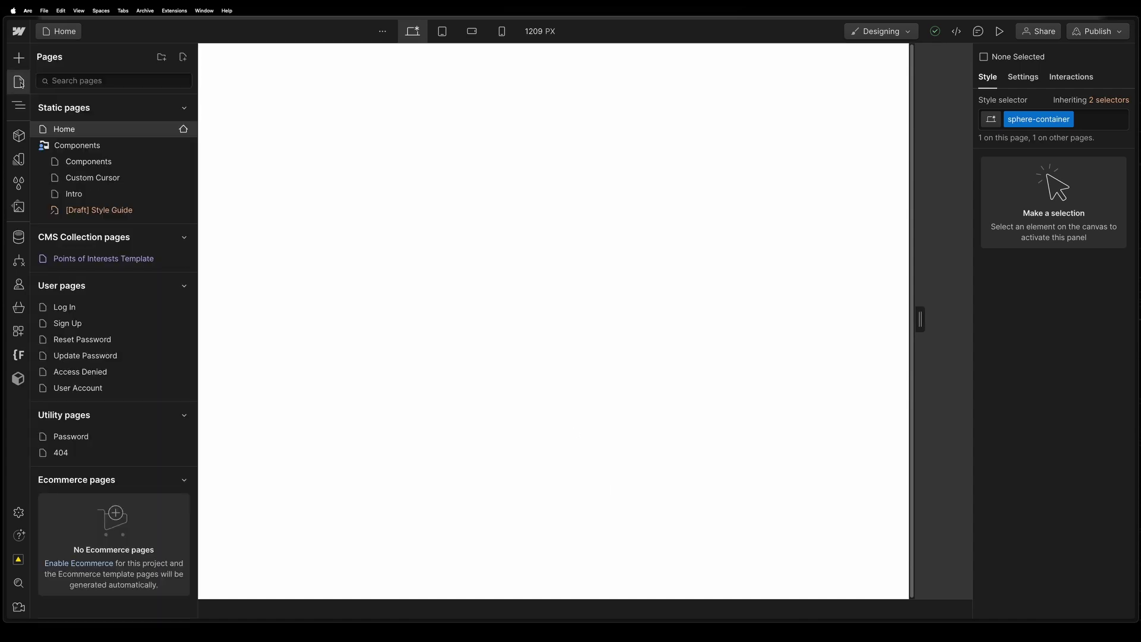
click(89, 162)
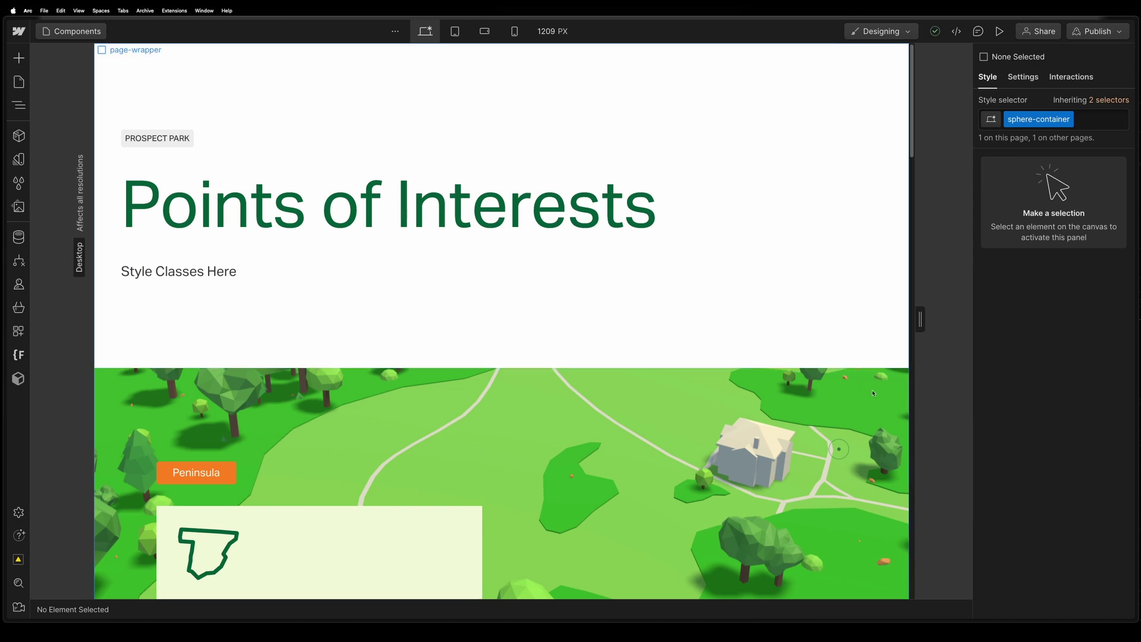
Scroll the Components canvas through the Peninsula, Baseball Fields, Carousel and Boathouse info cards.
scroll(873, 393, down, 3)
scroll(860, 405, down, 3)
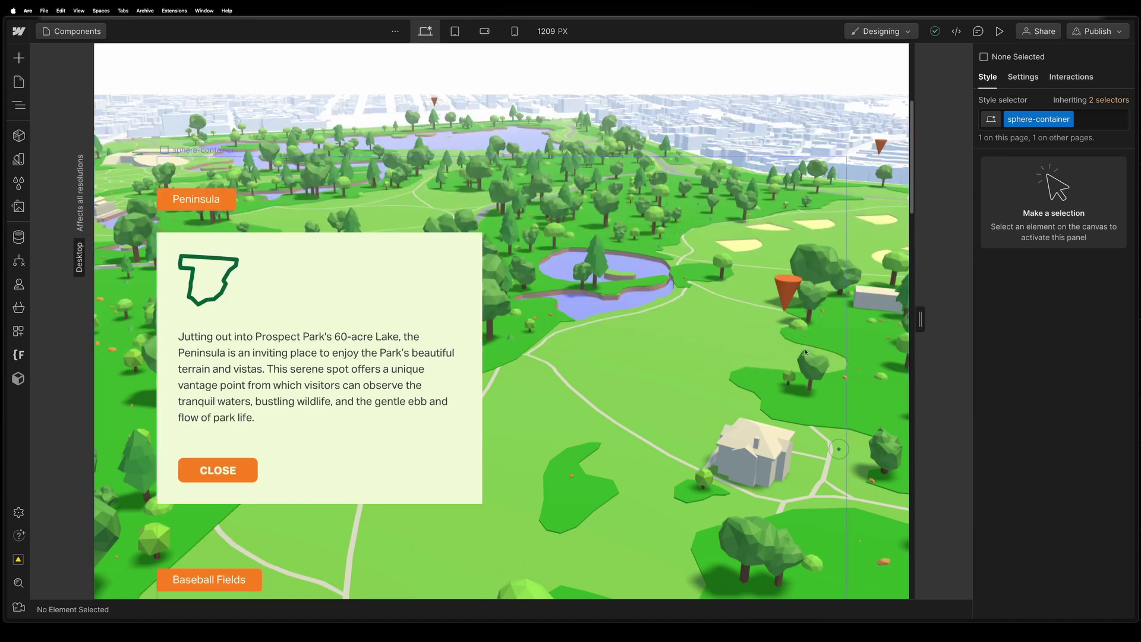
scroll(802, 354, up, 6)
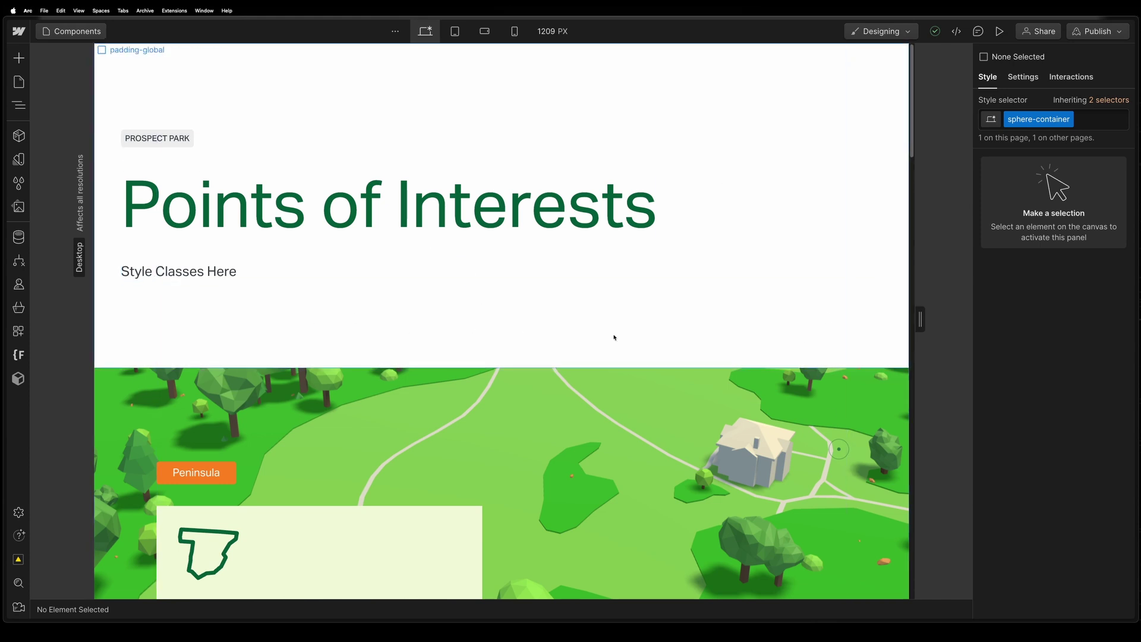
scroll(604, 346, down, 4)
scroll(598, 345, down, 1)
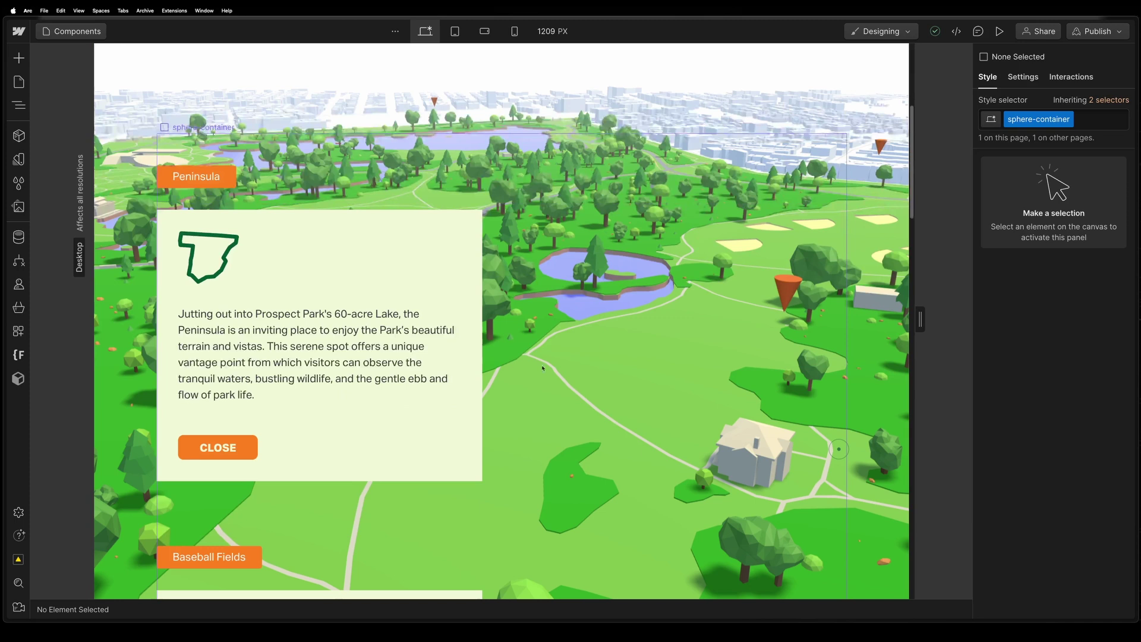
scroll(354, 228, down, 1)
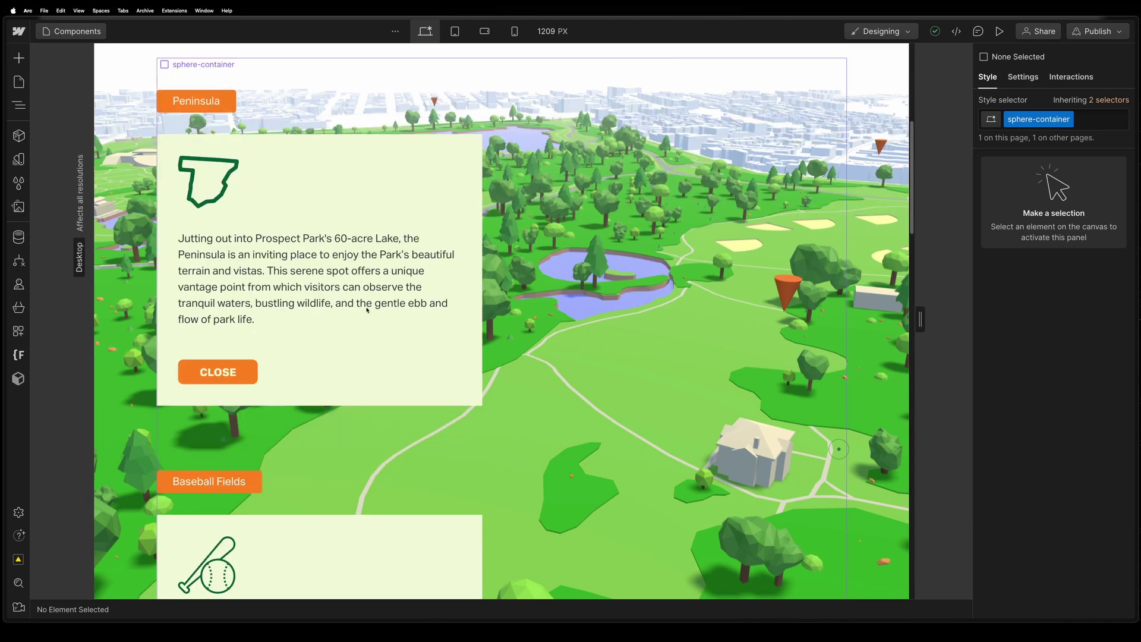
scroll(367, 309, down, 5)
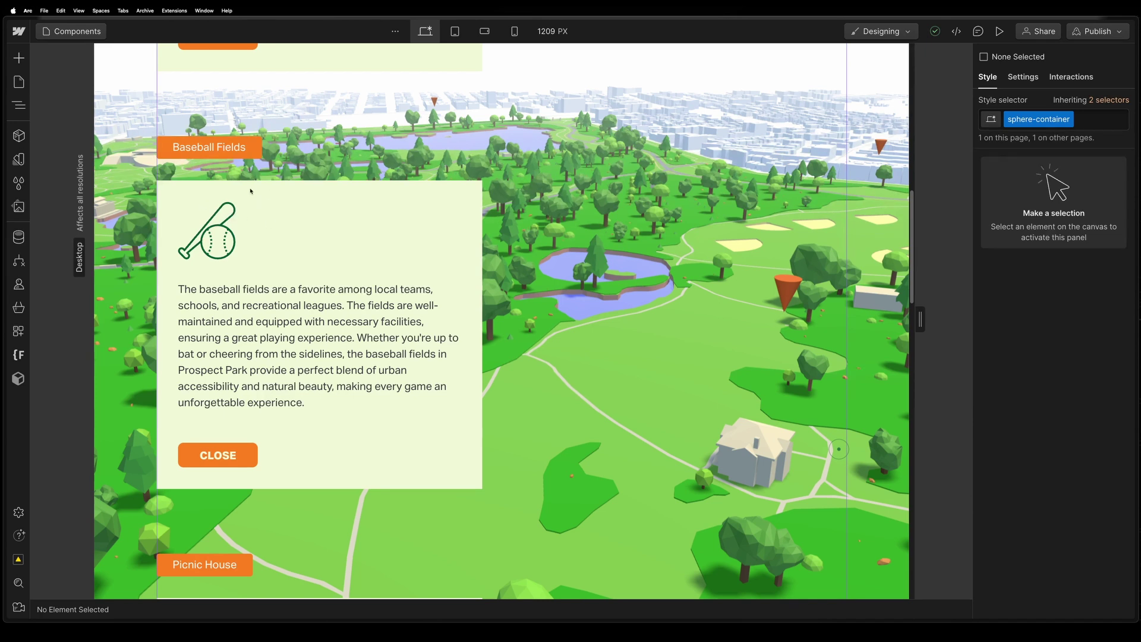
scroll(250, 190, down, 12)
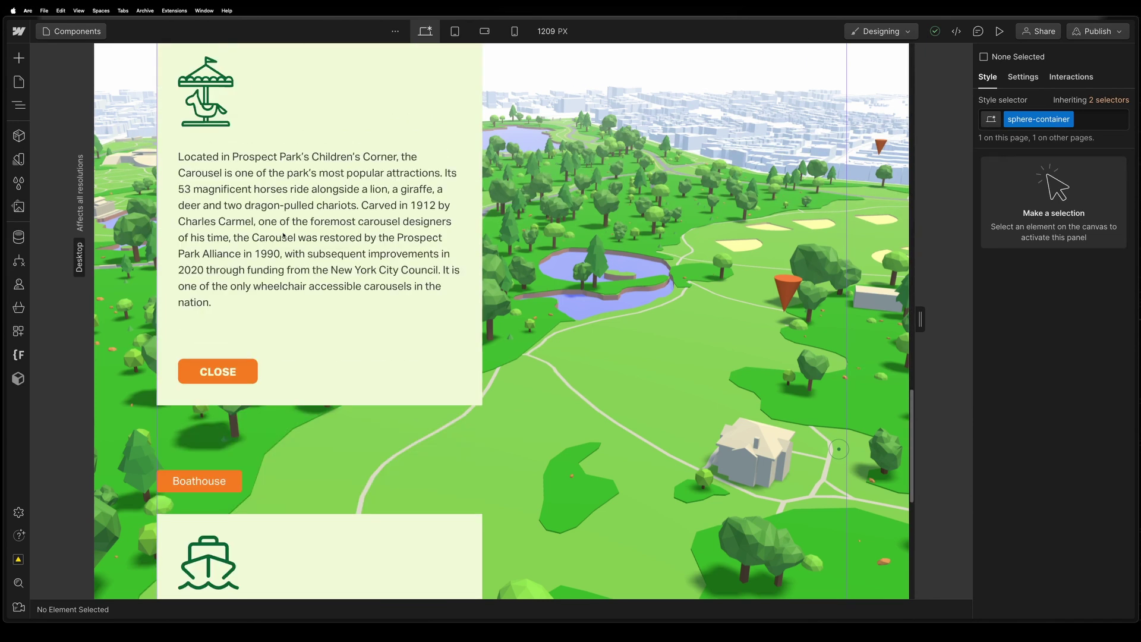
scroll(430, 165, up, 3)
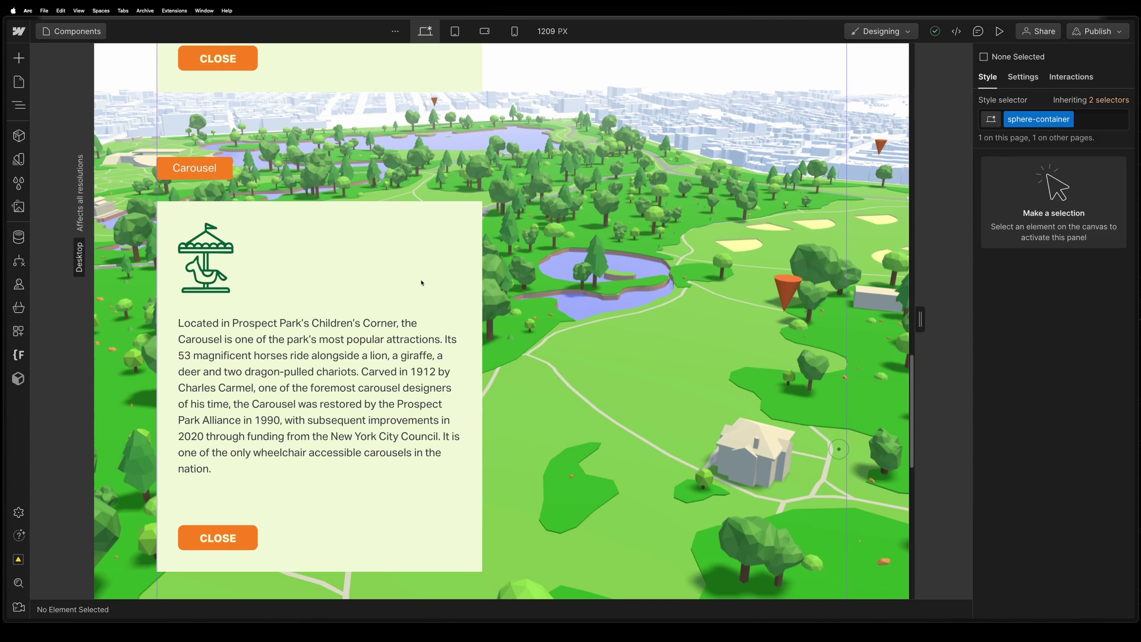
scroll(292, 170, down, 6)
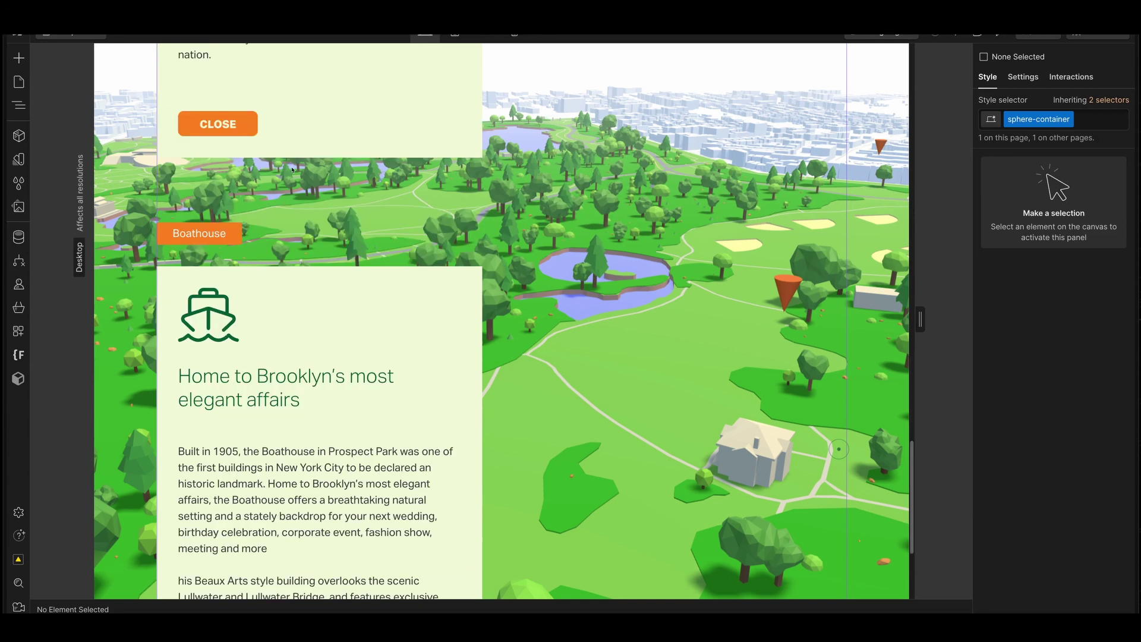
scroll(296, 174, down, 2)
scroll(301, 177, down, 1)
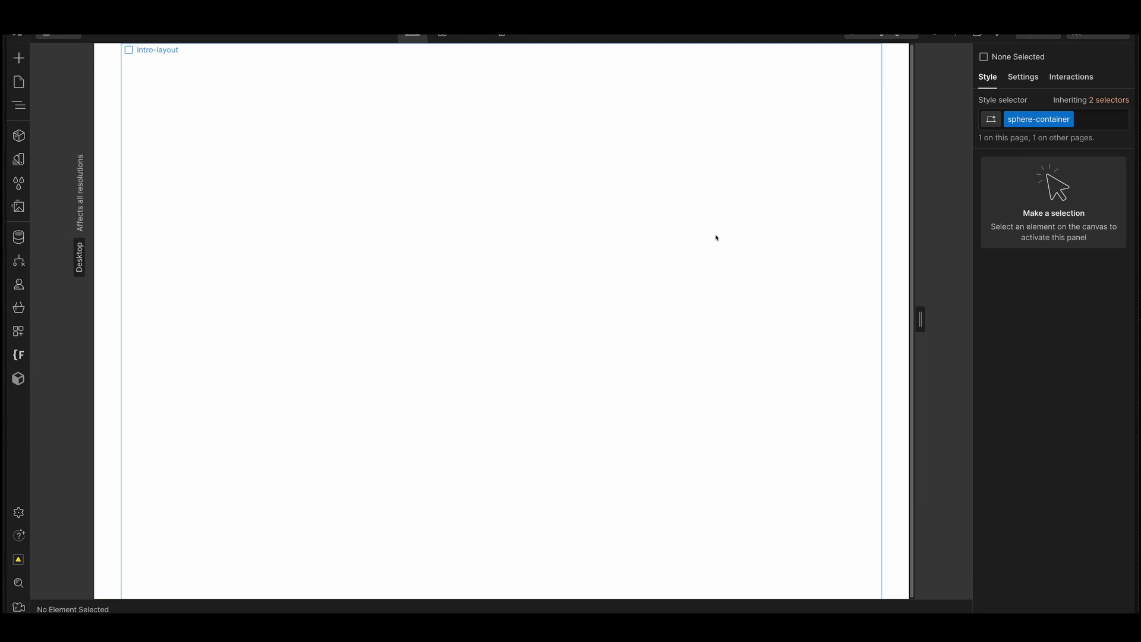
Preview the loader-wrapper 'Please Wait…' screen with Display Block, then set Display back to None.
click(716, 238)
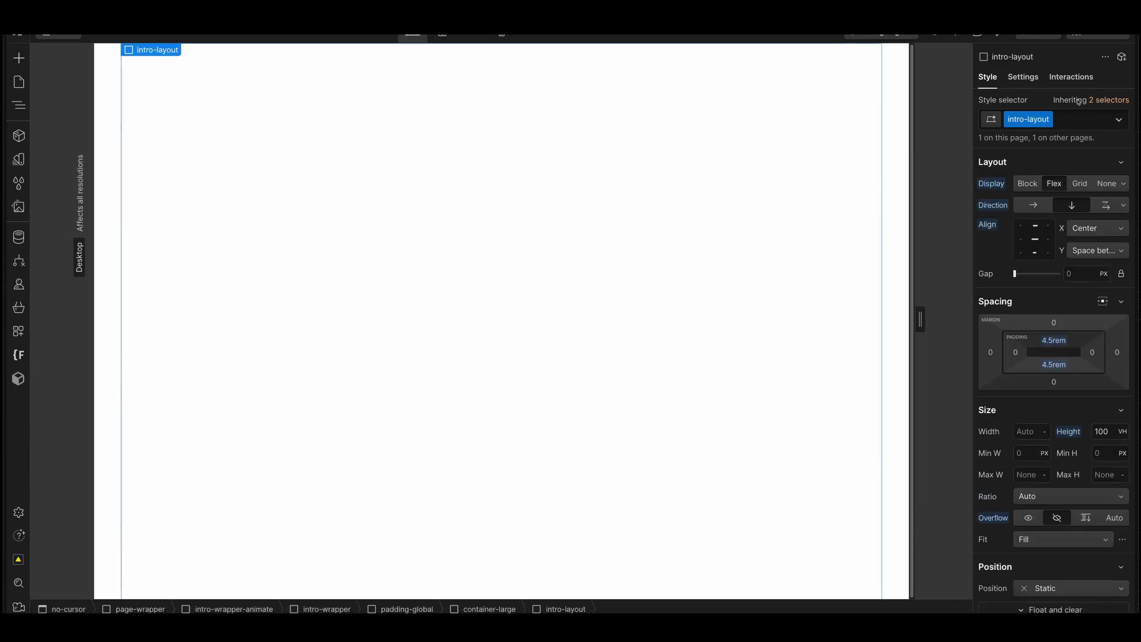
click(632, 306)
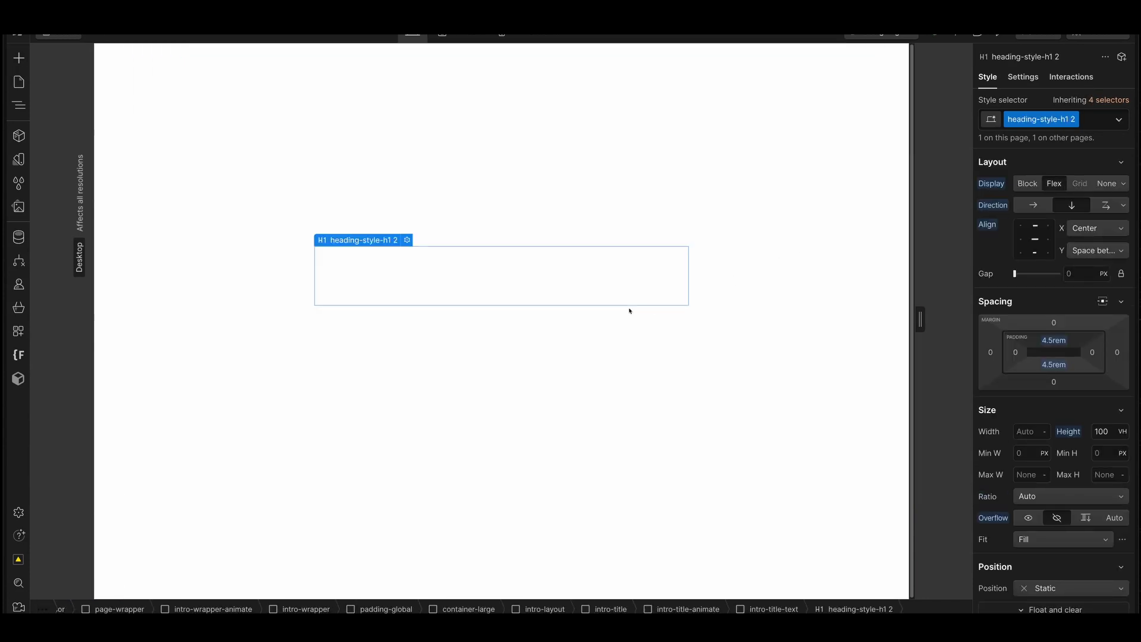
key(z)
click(131, 131)
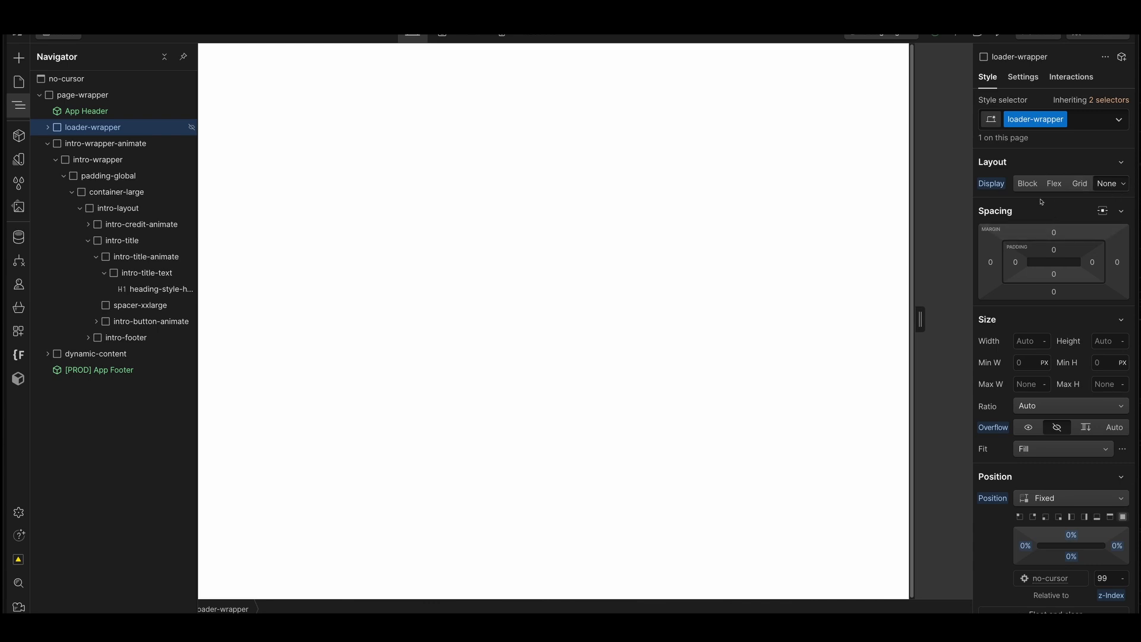
click(1028, 183)
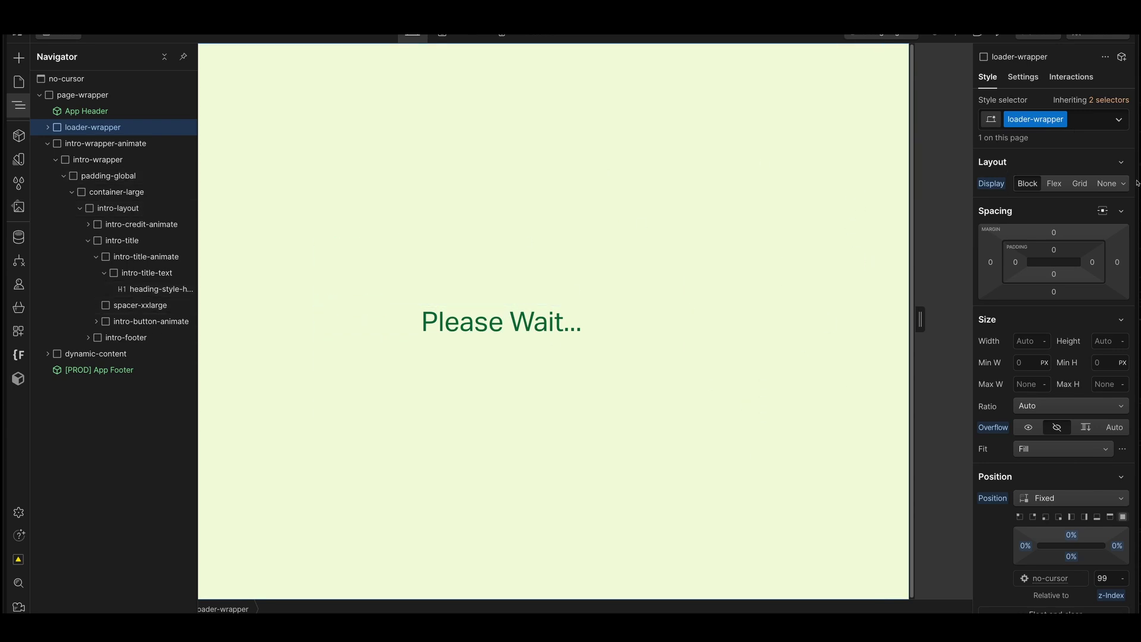
click(1106, 183)
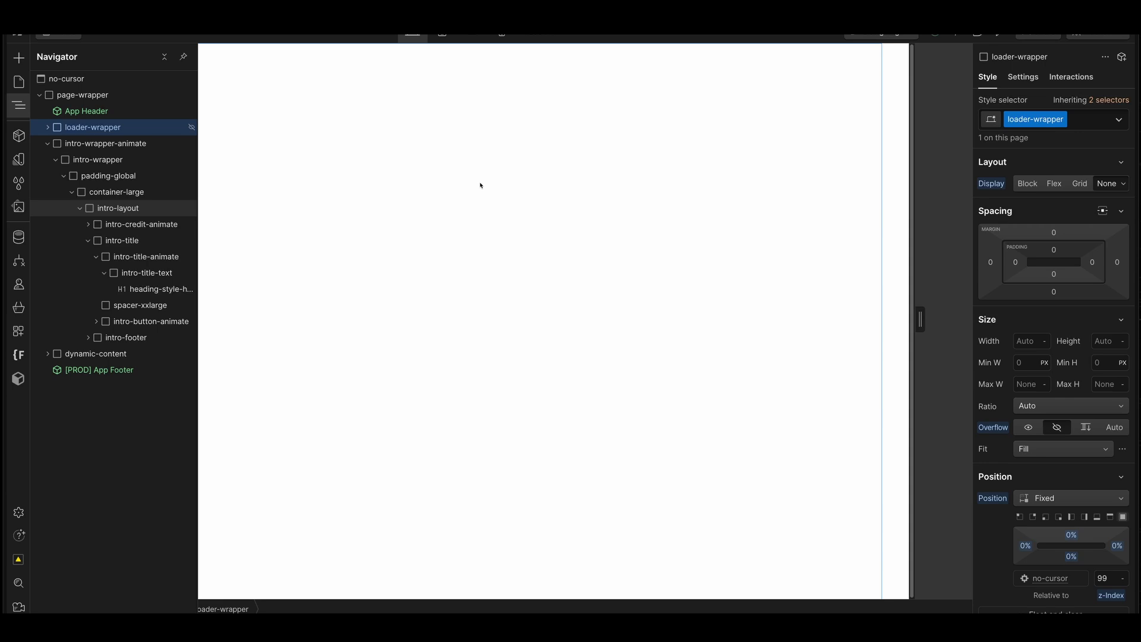
Select the intro heading and padding-global container, then list the site's components, including both App Footers.
click(586, 265)
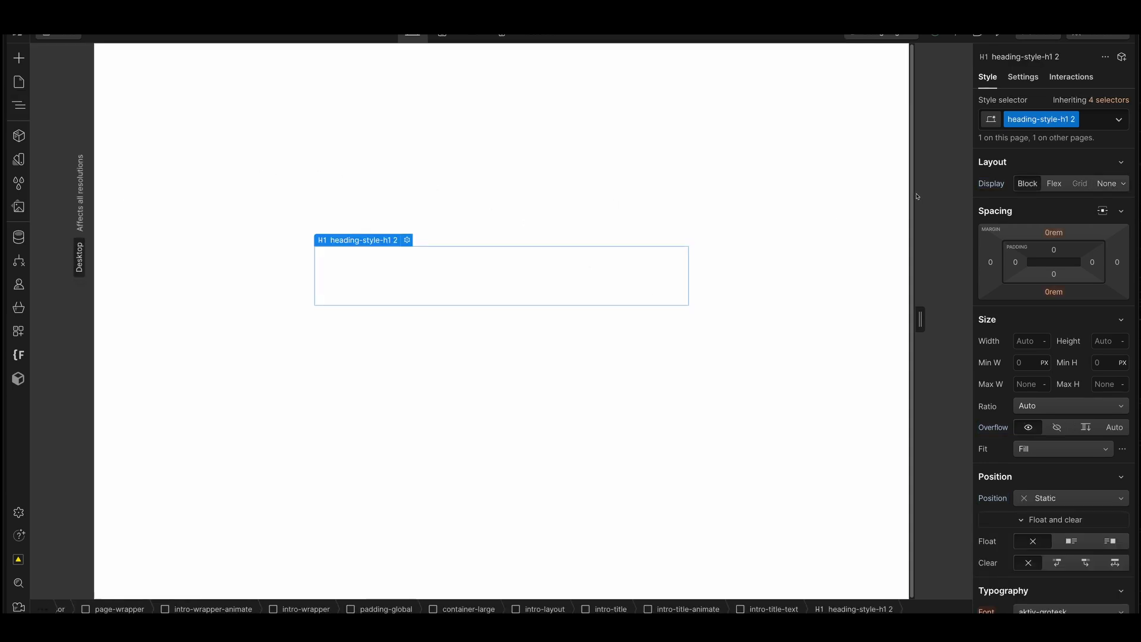
click(227, 183)
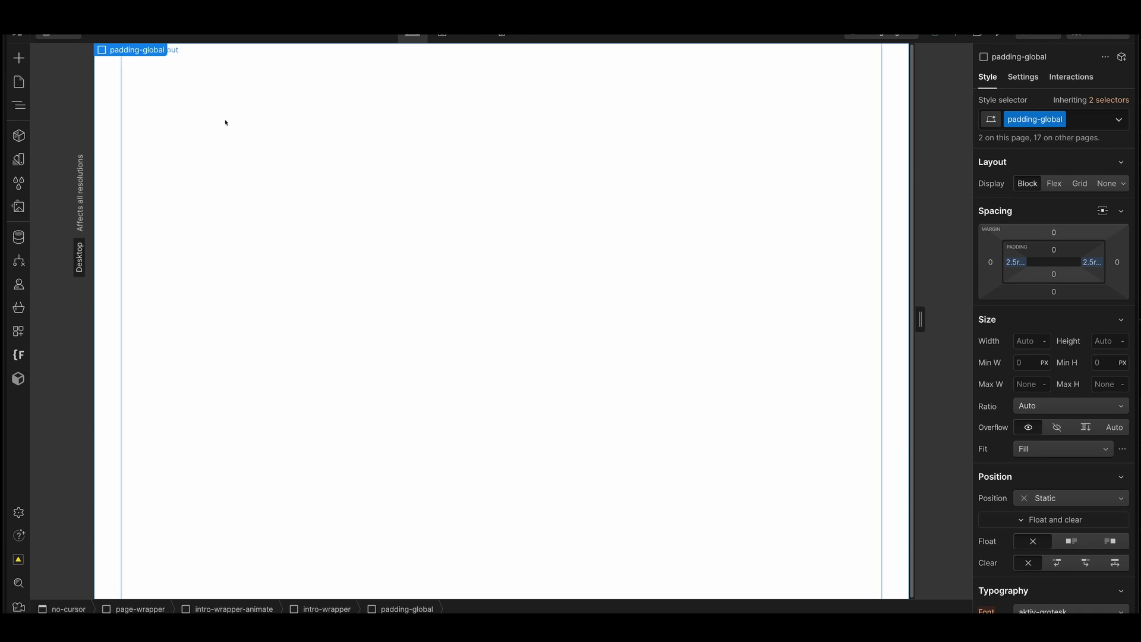
click(18, 136)
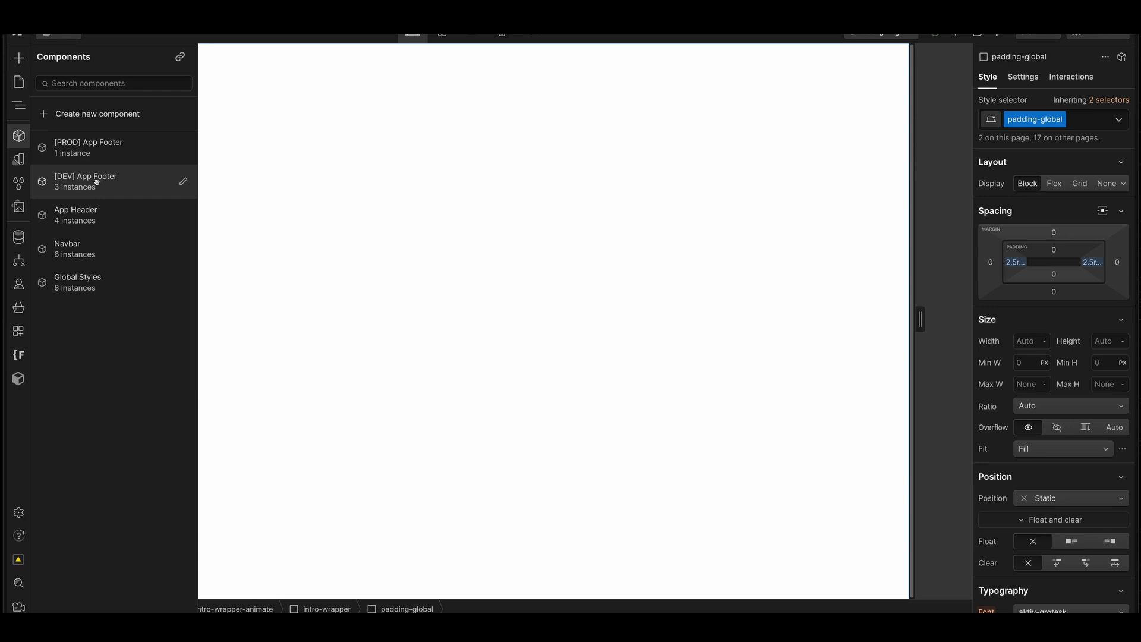
Delete the [PROD] App Footer instance from the page in the Navigator.
key(z)
click(136, 369)
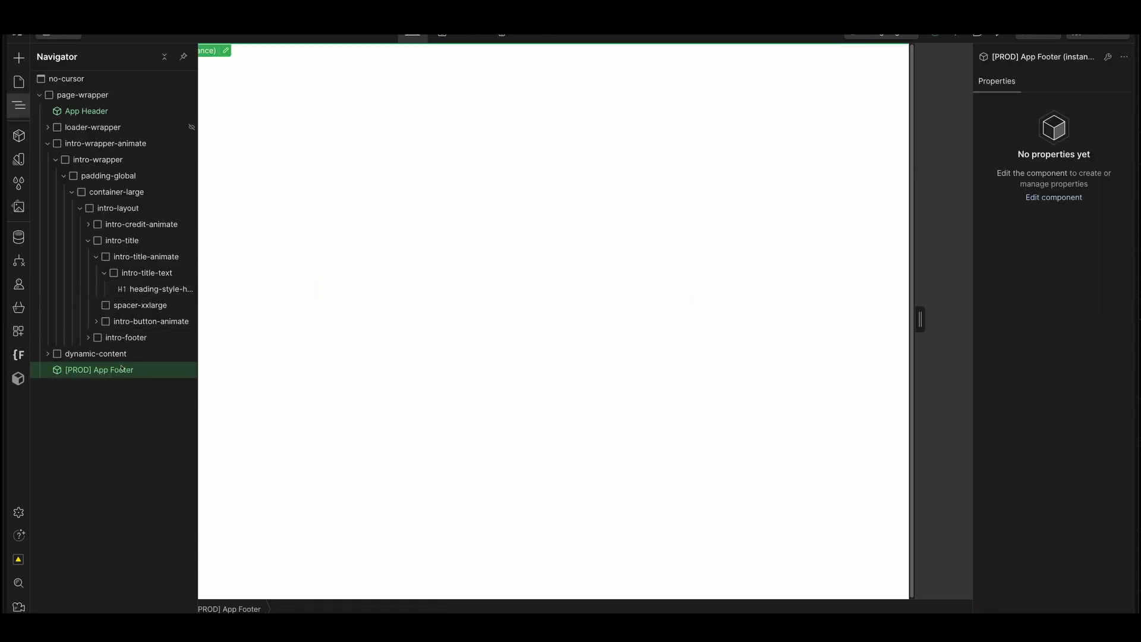
key(Delete)
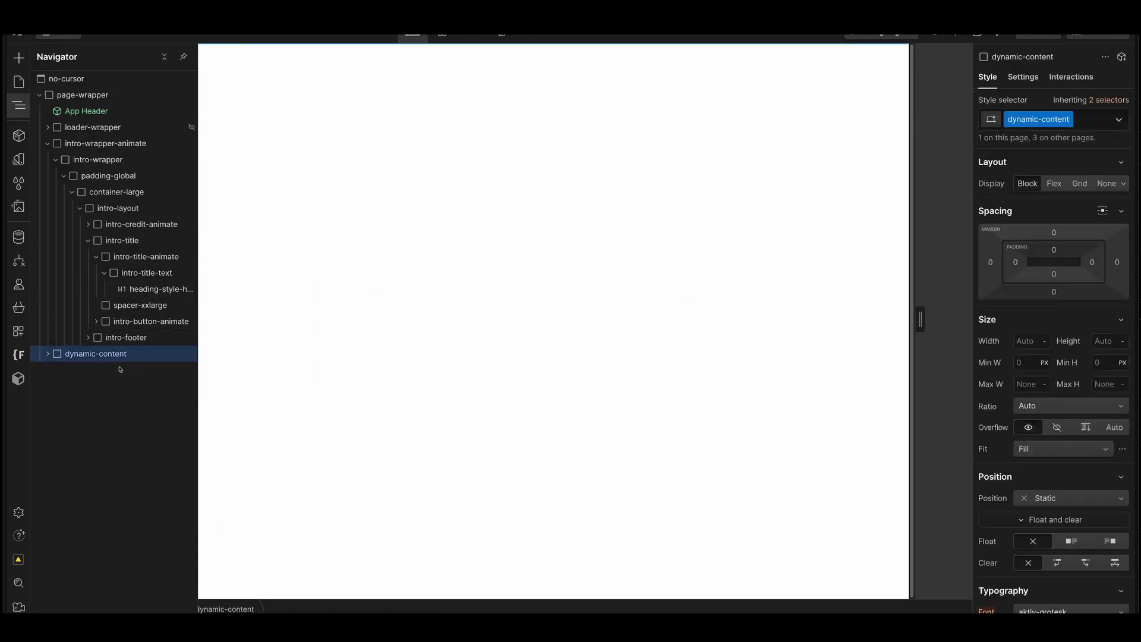
click(47, 144)
Add the [DEV] App Footer to the page wrapper and open the Intro page.
click(83, 95)
click(18, 135)
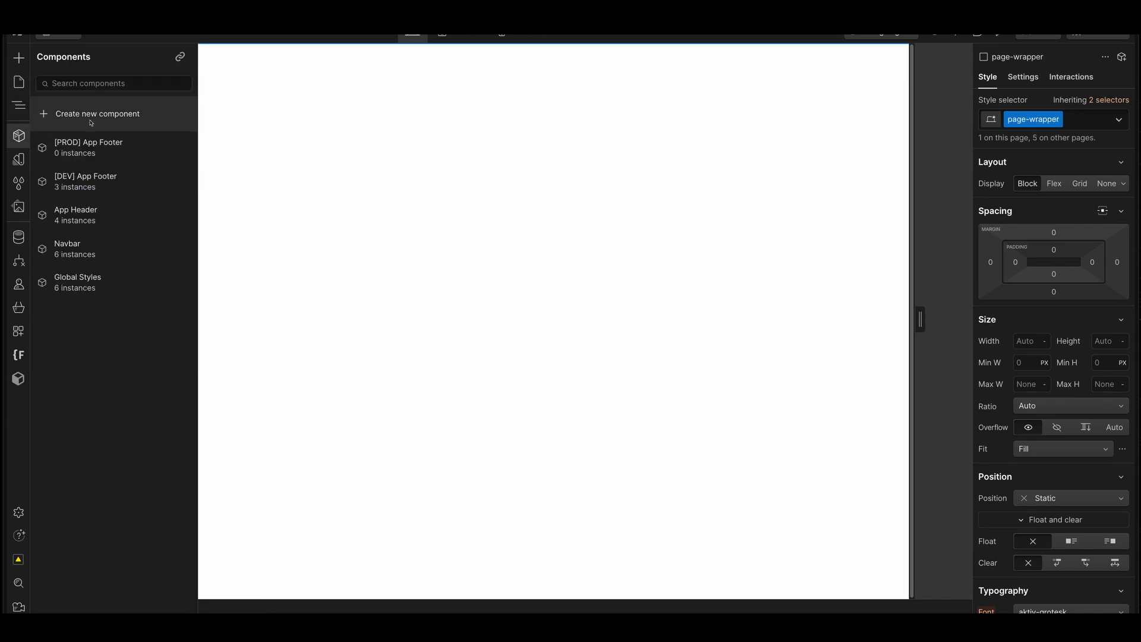
click(98, 182)
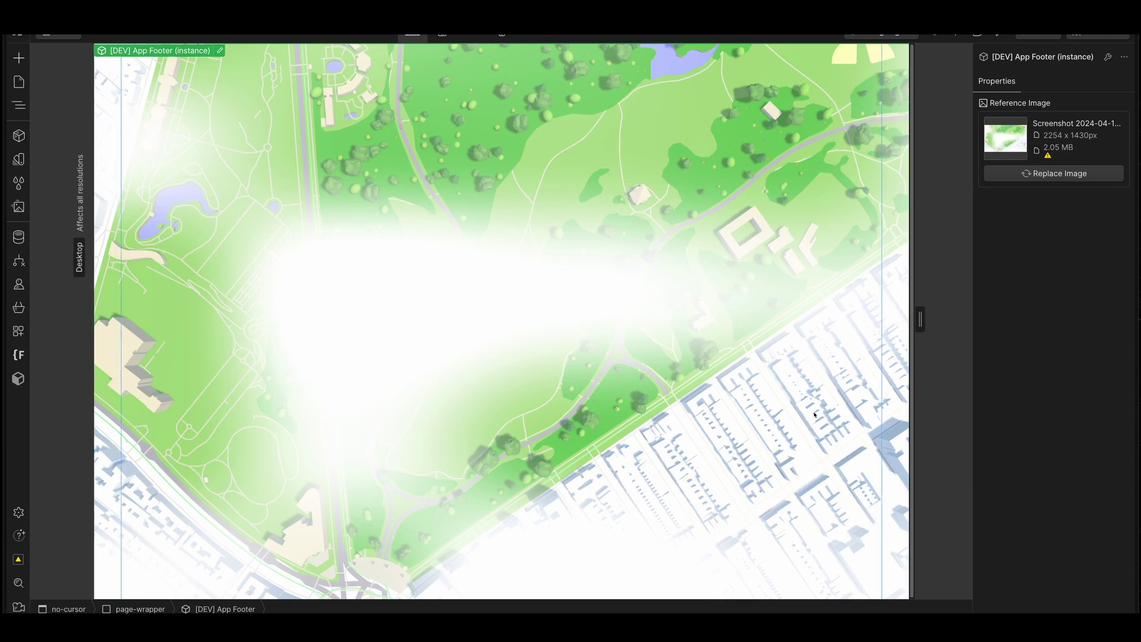
click(19, 82)
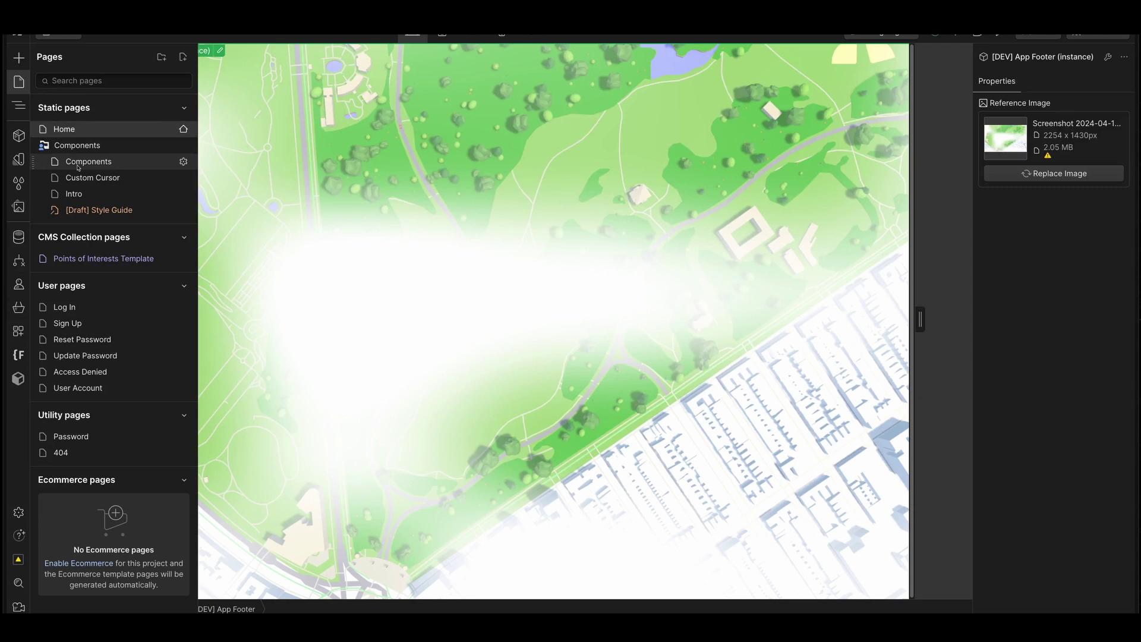
click(75, 195)
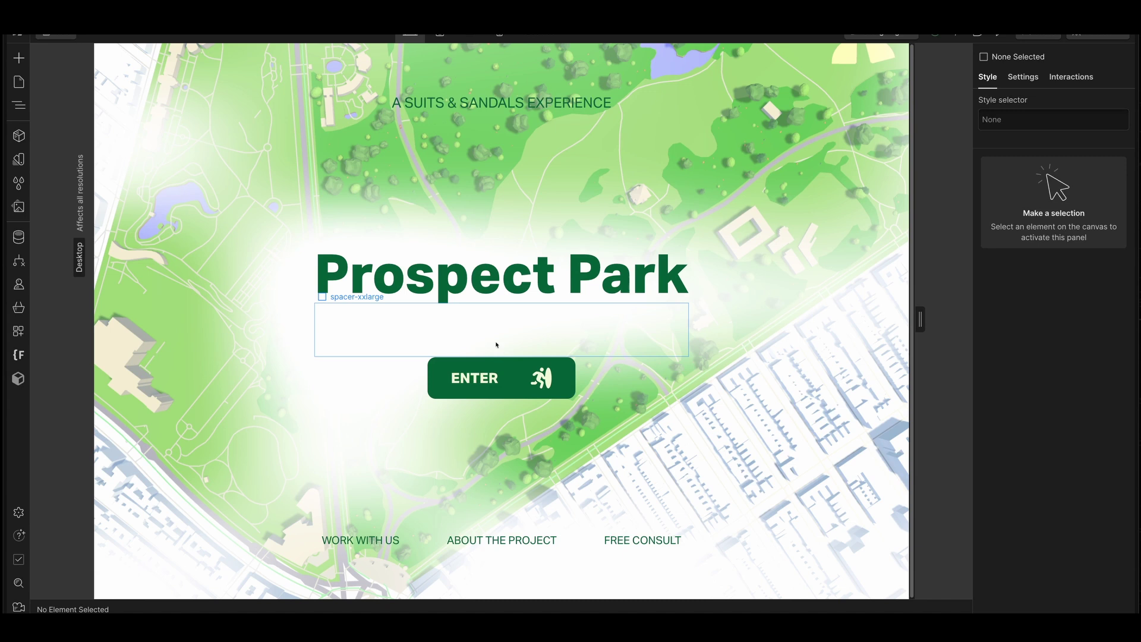
Show the element tree, select the loader overlay, and bring up the Points of Interests collection.
key(z)
click(76, 129)
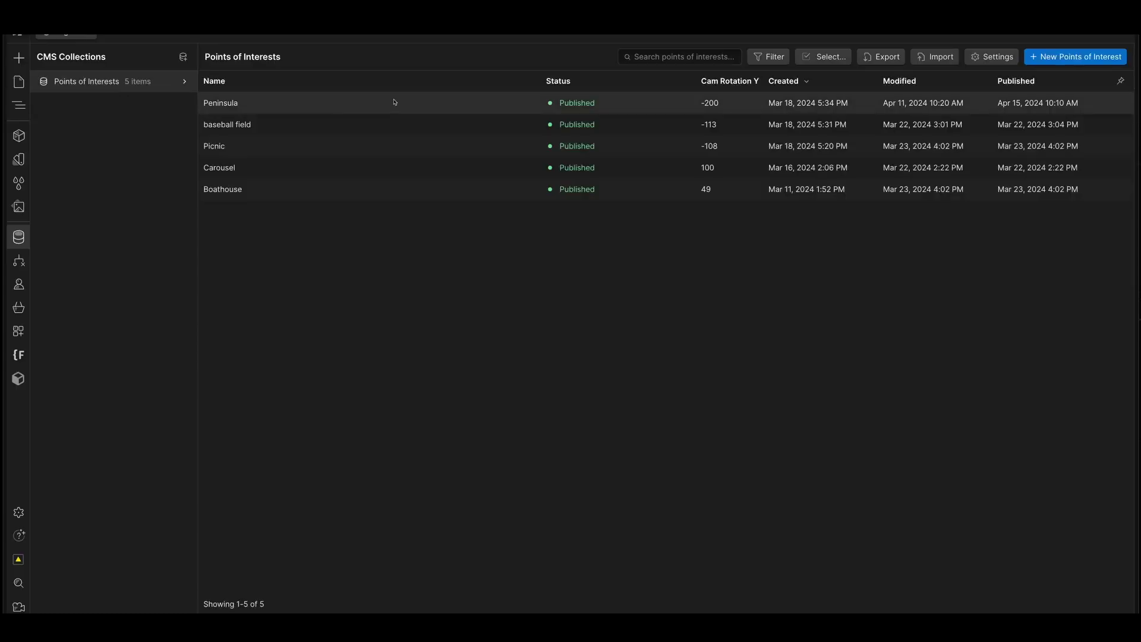
Start a new item named 'Grand Army Plaza', title 'Plaze', with pasted Lorem ipsum content.
click(1094, 58)
click(576, 130)
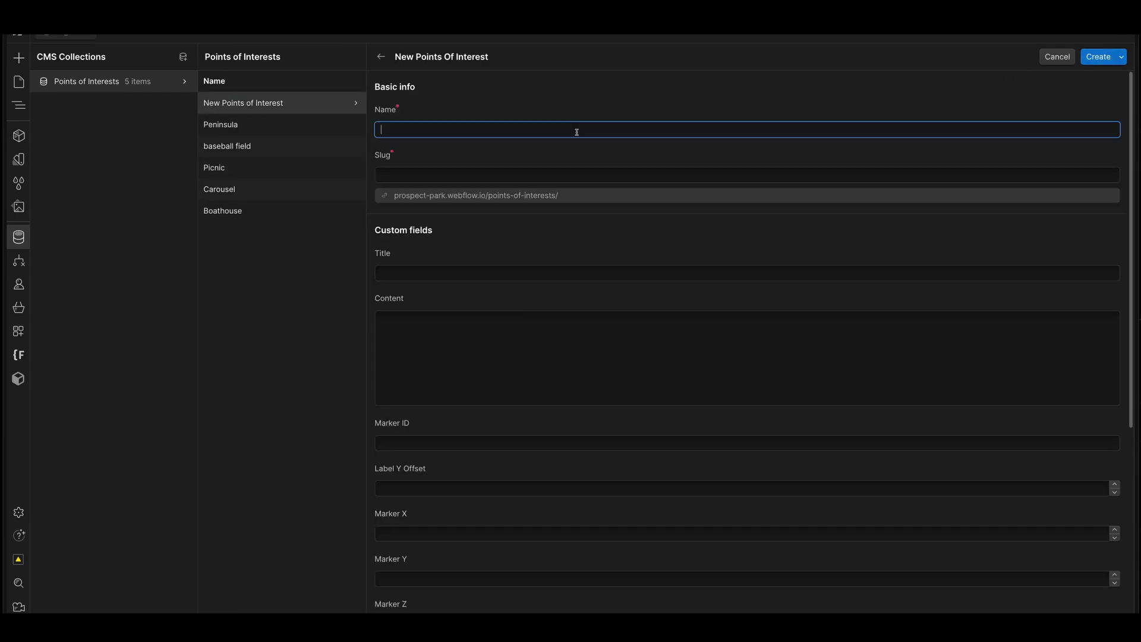
text(Grand Army P)
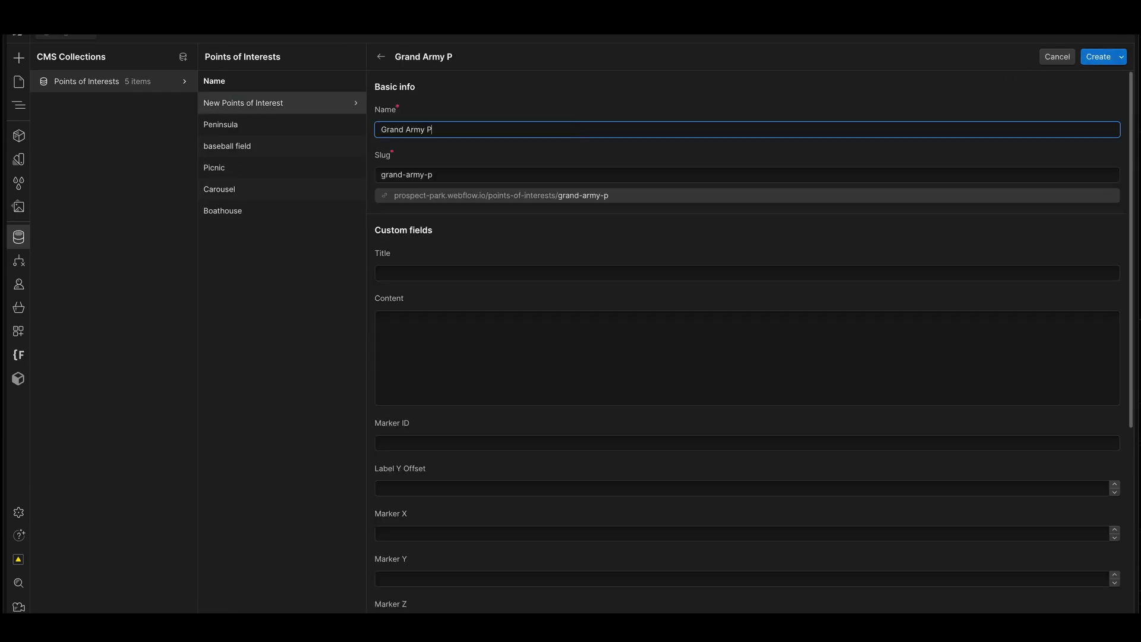
text(laza)
click(528, 274)
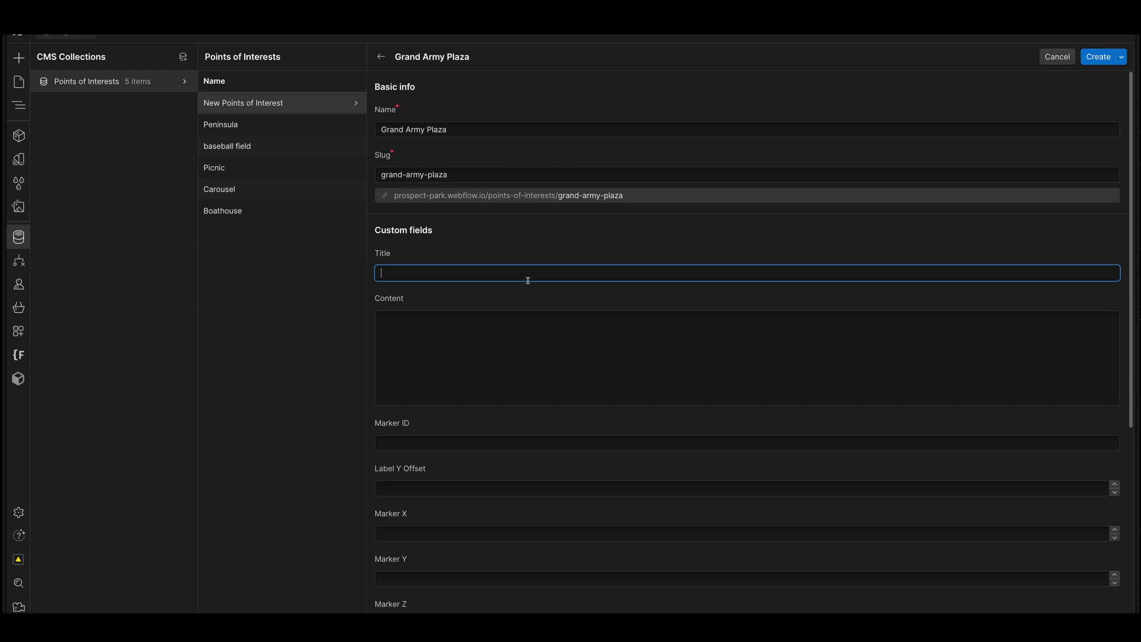
text(Grand Army)
scroll(592, 357, down, 1)
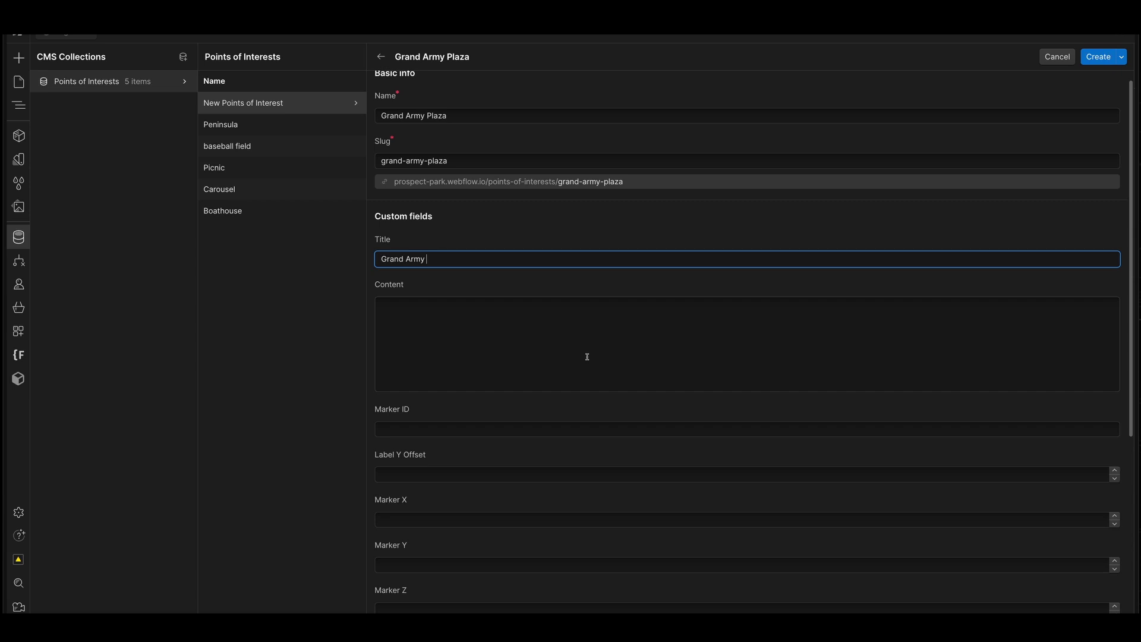
text(Place)
key(BackSpace)
key(BackSpace)
text(ze)
click(503, 342)
text(Lorem ipsum dolor sit amet, consectetur adipiscing elit. Etiam faucibus fringilla diam, id efficitur mi posuere et. Suspendisse a lectus ut dolor vestibulum consectetur in dapibus eros. Sed eu sem facilisis, laoreet velit lacinia, fringilla orci. Ut facilisis semper nisl eget ornare.)
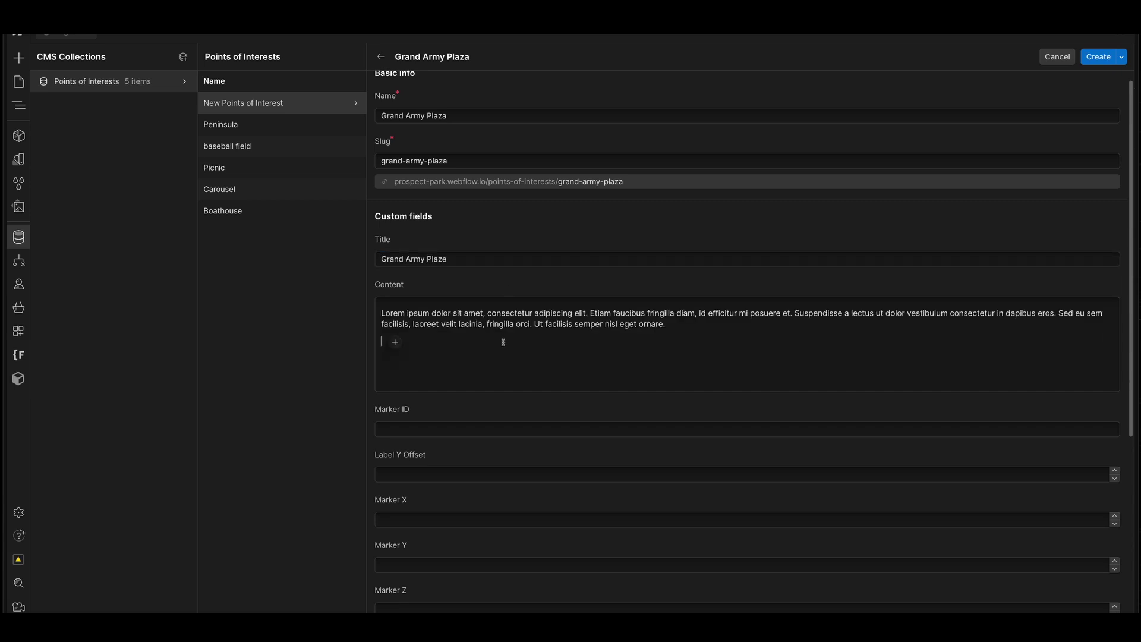
scroll(489, 350, down, 1)
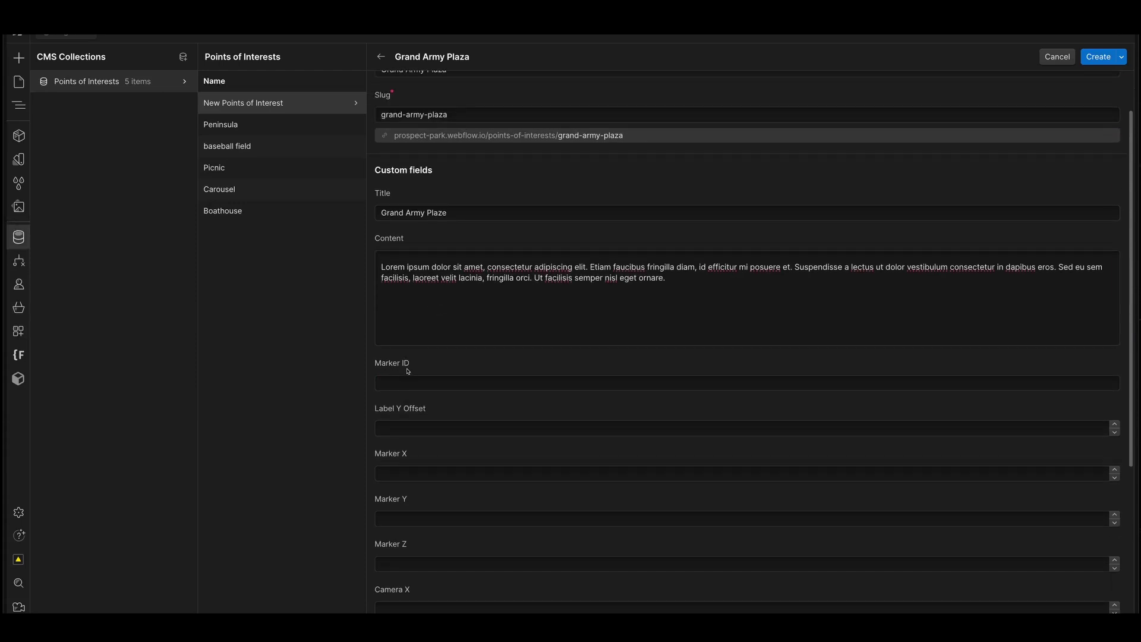
scroll(409, 367, up, 1)
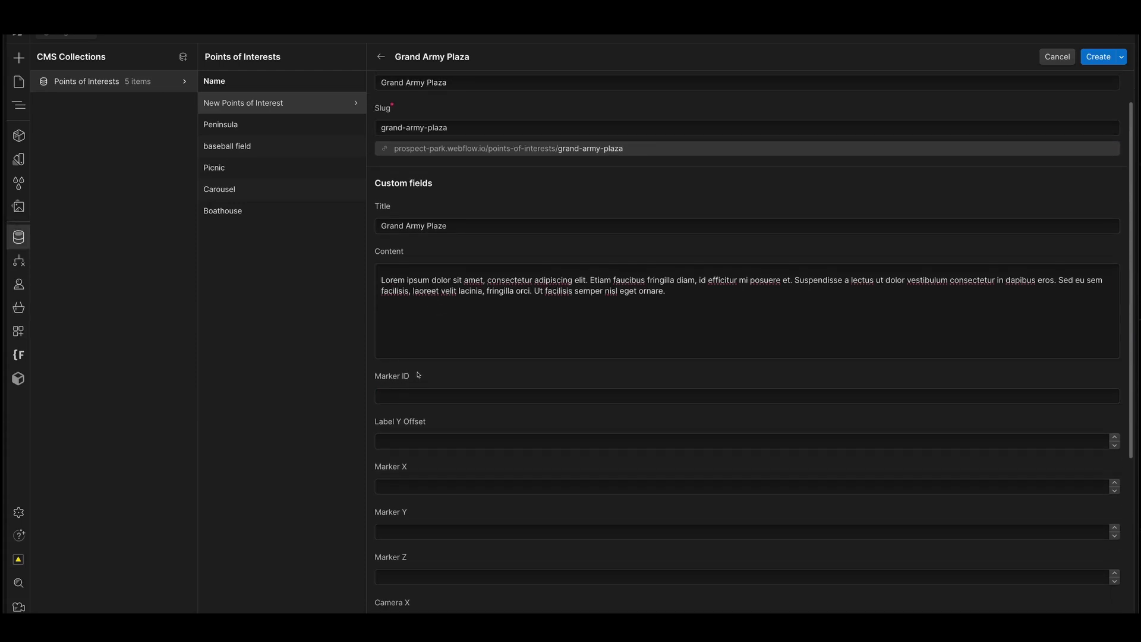
Set the item's Marker ID to 'gap' and Label Y Offset to 2.0.
click(437, 394)
text(gap)
scroll(441, 399, down, 1)
click(438, 372)
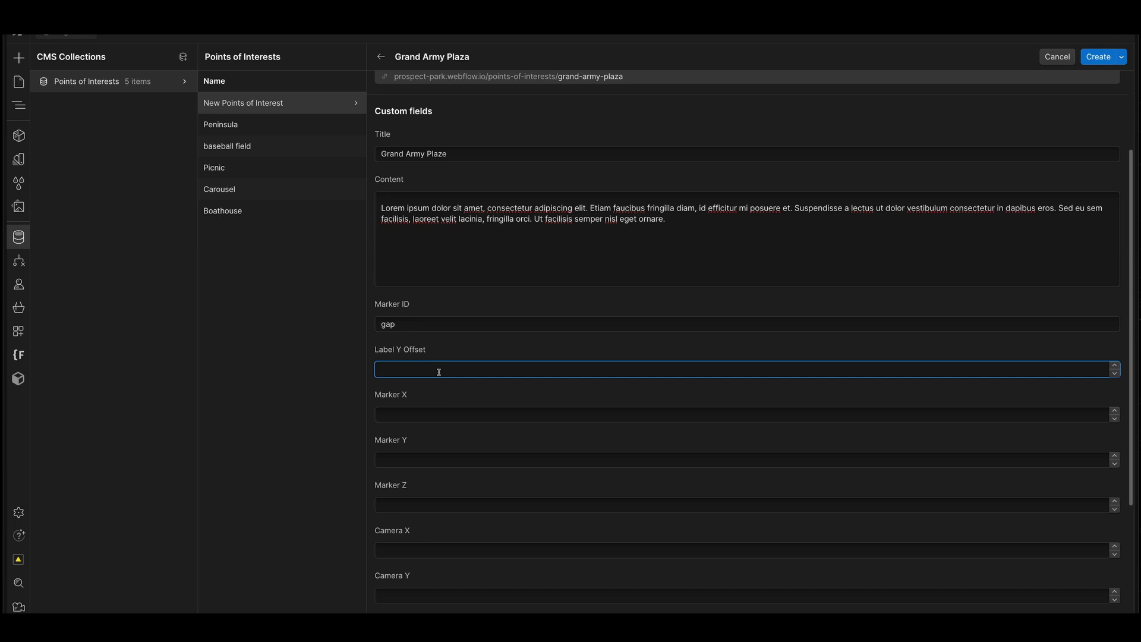
text(2.0)
click(454, 358)
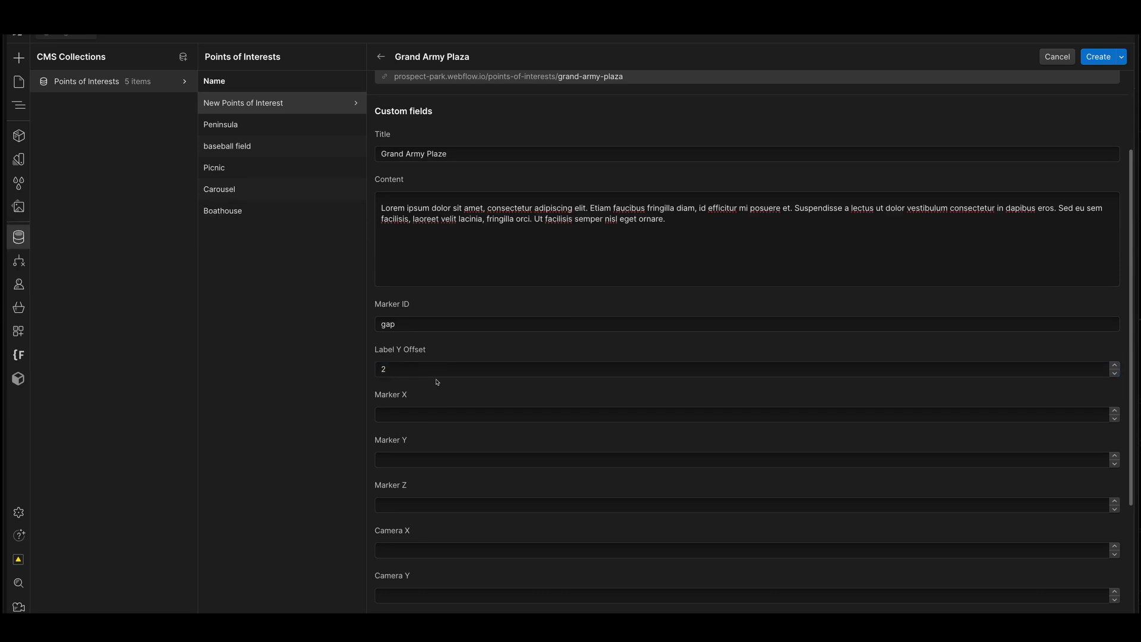
Set Marker X, Y and Z to 0.
scroll(455, 391, down, 1)
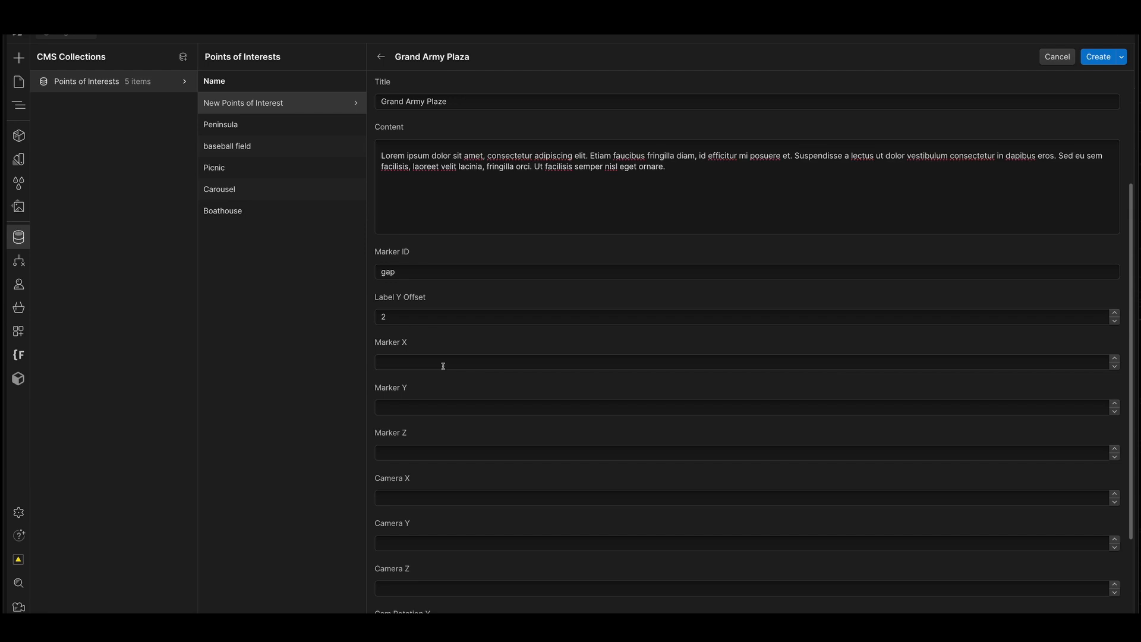
click(441, 364)
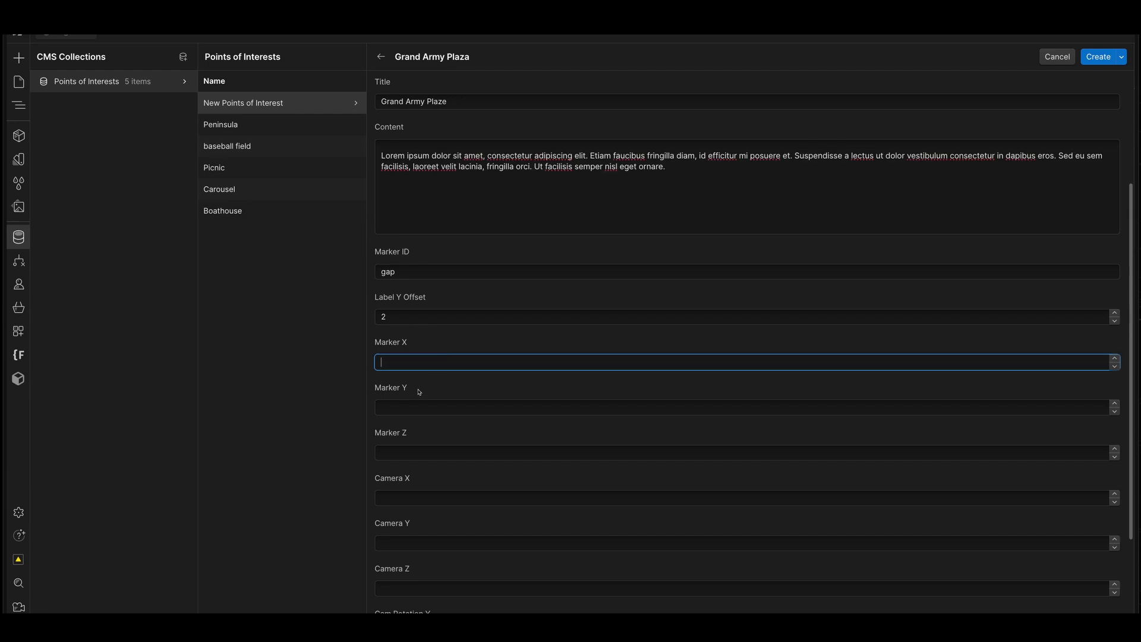
text(0)
key(Tab)
text(0)
key(Tab)
text(0)
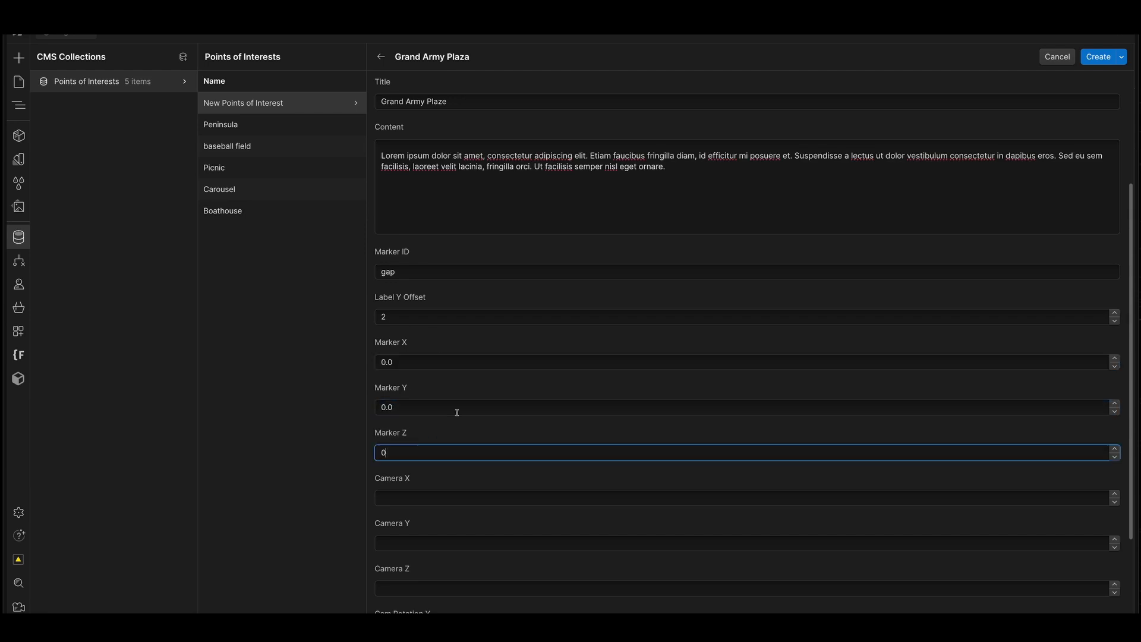
click(453, 426)
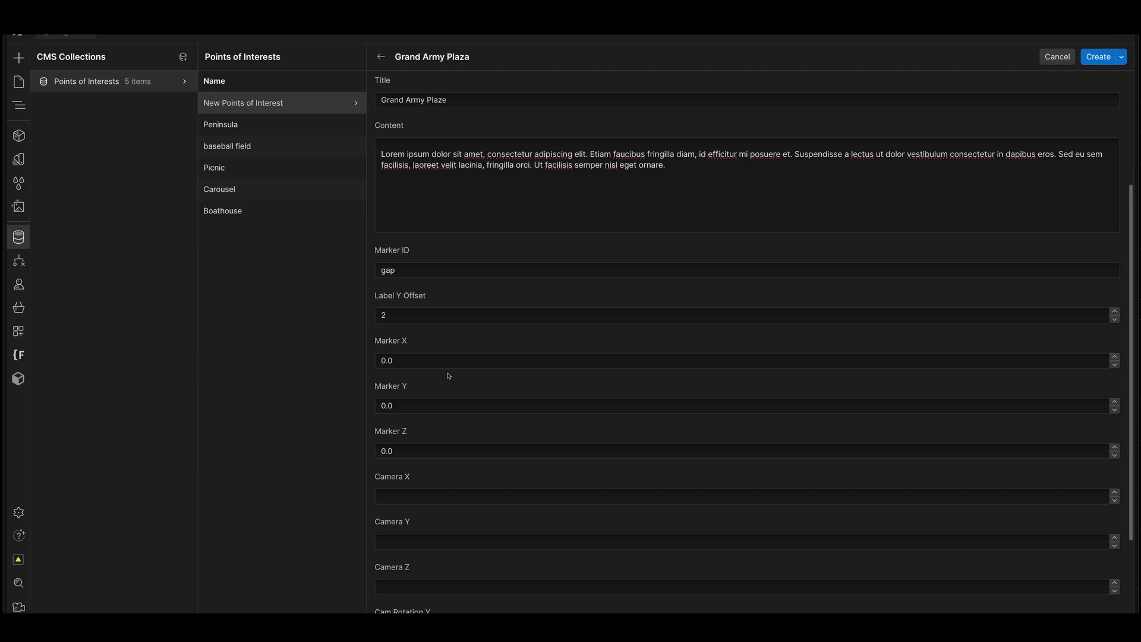
Set Camera X, Y and Z to 0, leave rotation blank, and create the item.
scroll(458, 391, down, 3)
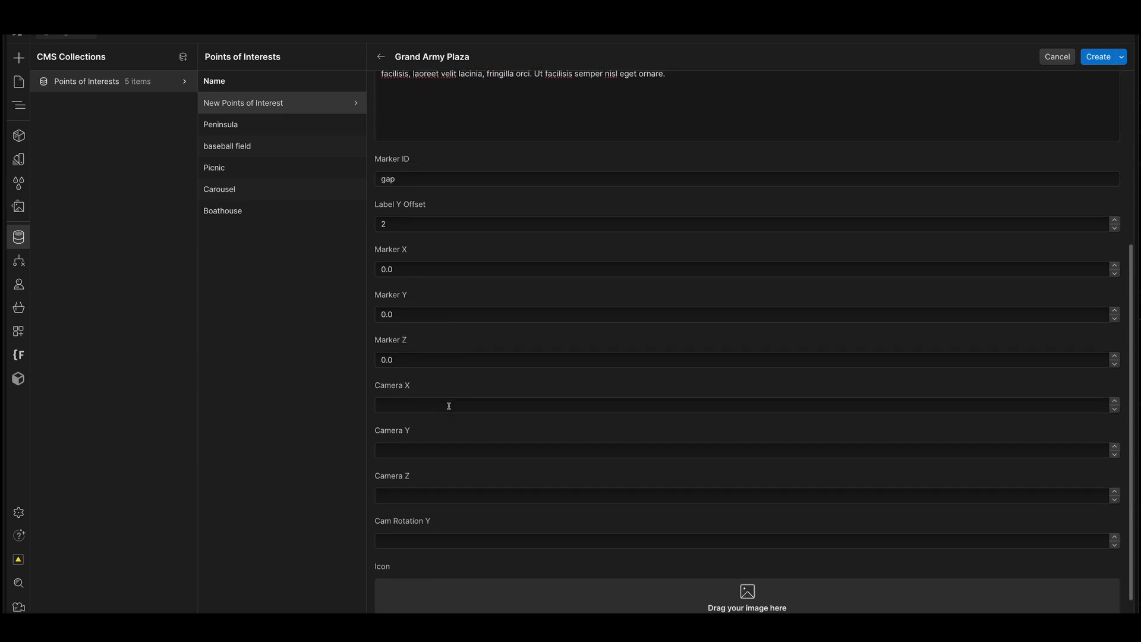
click(448, 404)
text(0)
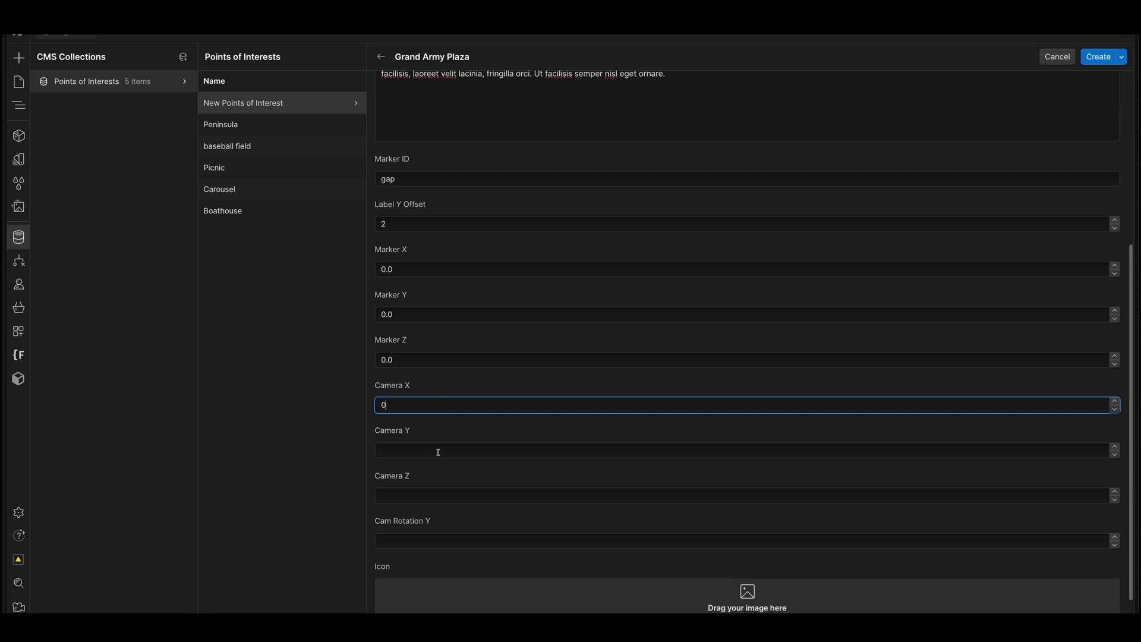
click(438, 450)
text(0)
click(419, 493)
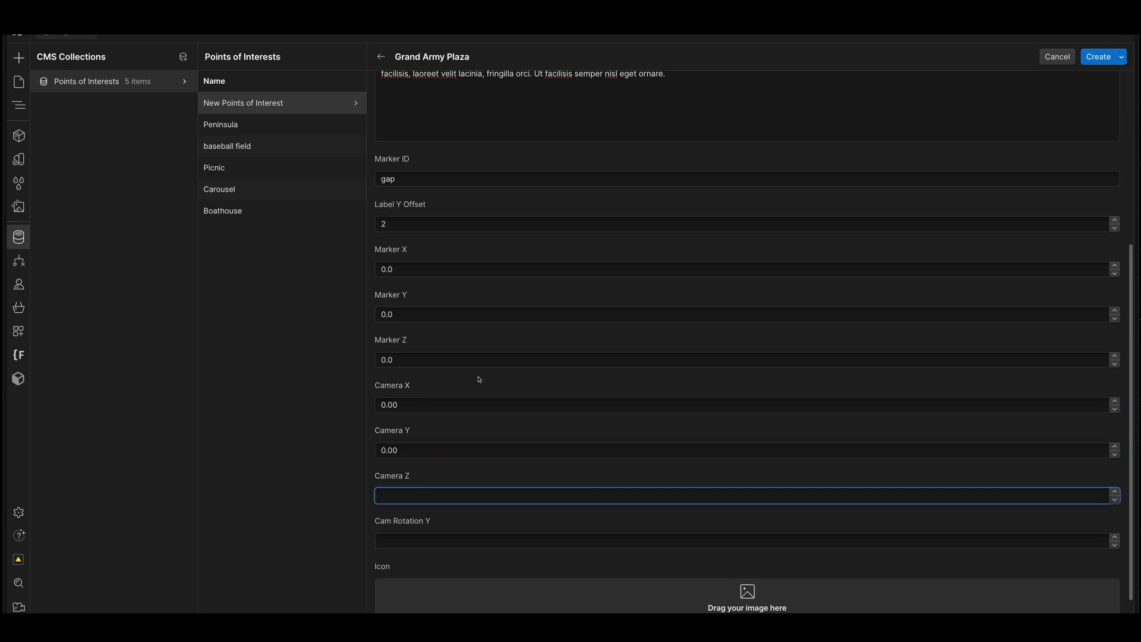
text(0)
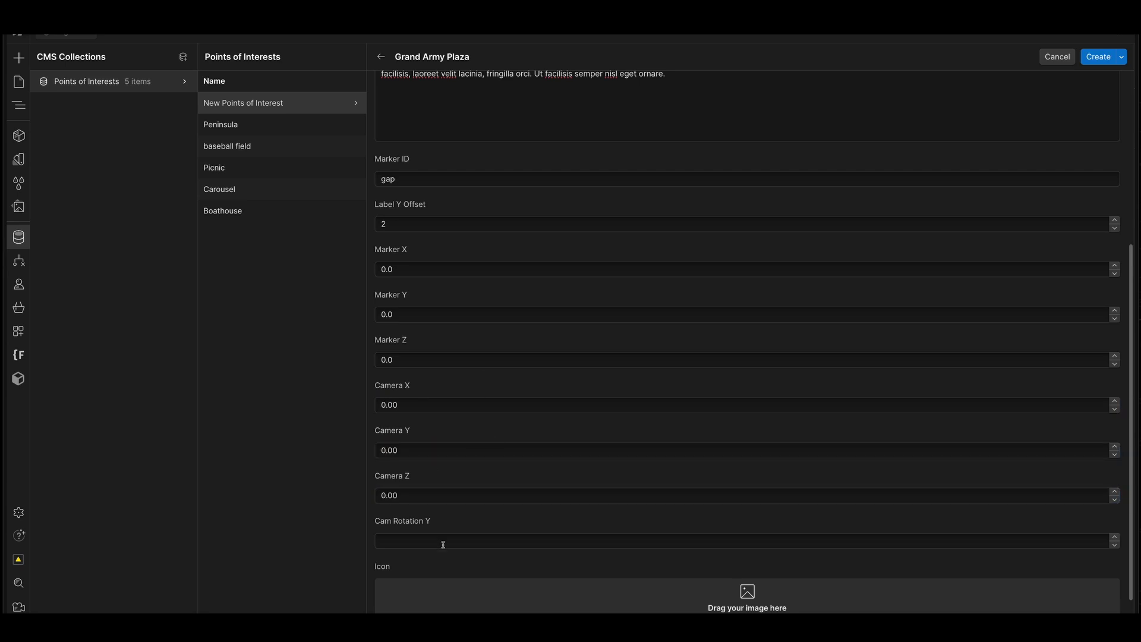
click(443, 542)
click(435, 467)
scroll(634, 519, down, 1)
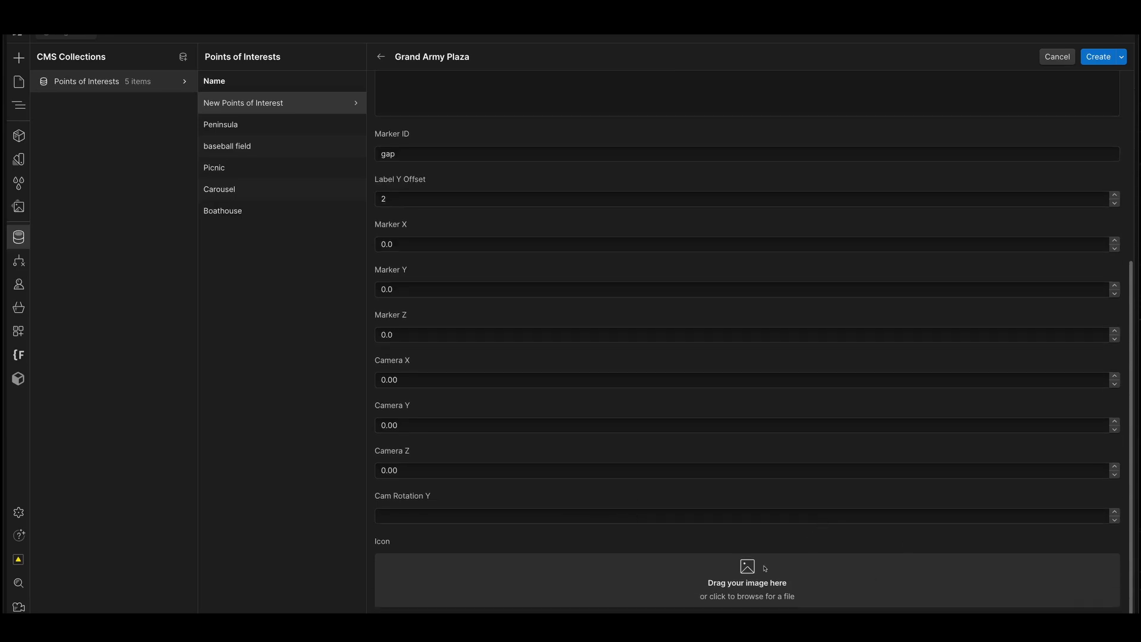
click(1099, 57)
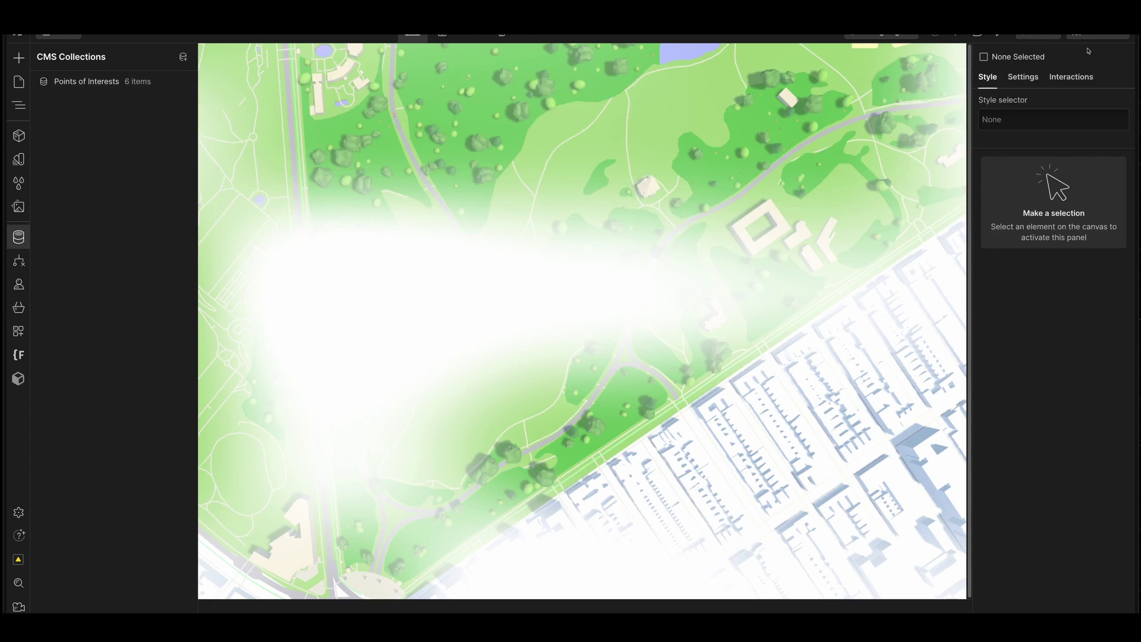
Publish the site to the staging domain, open the staging site, and enter the 3-D park.
click(1098, 38)
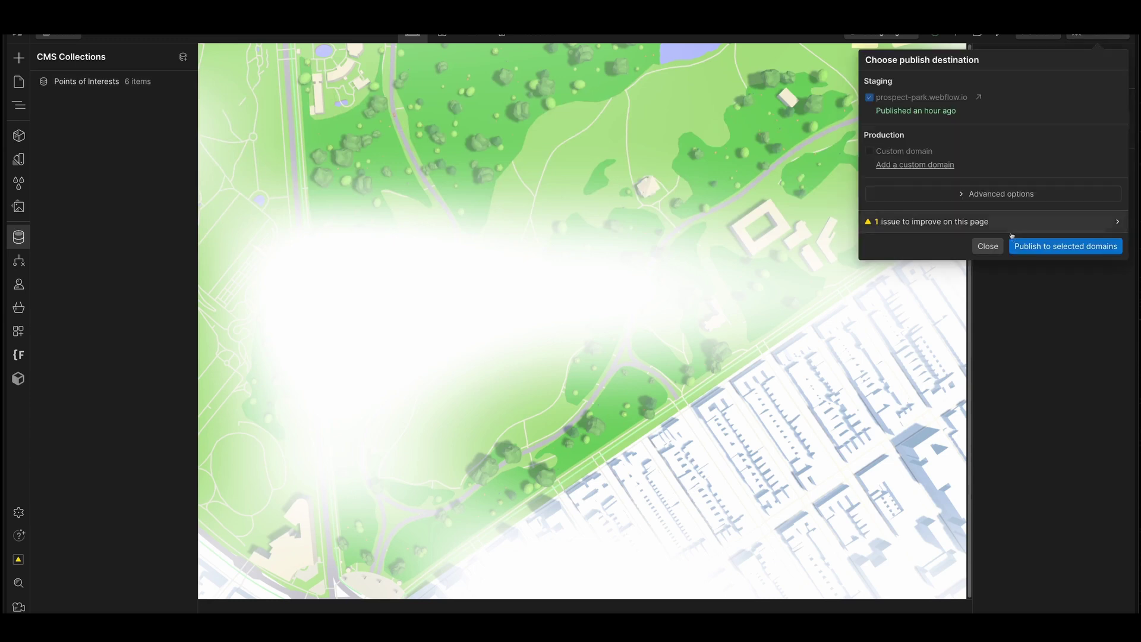
click(1047, 243)
click(984, 99)
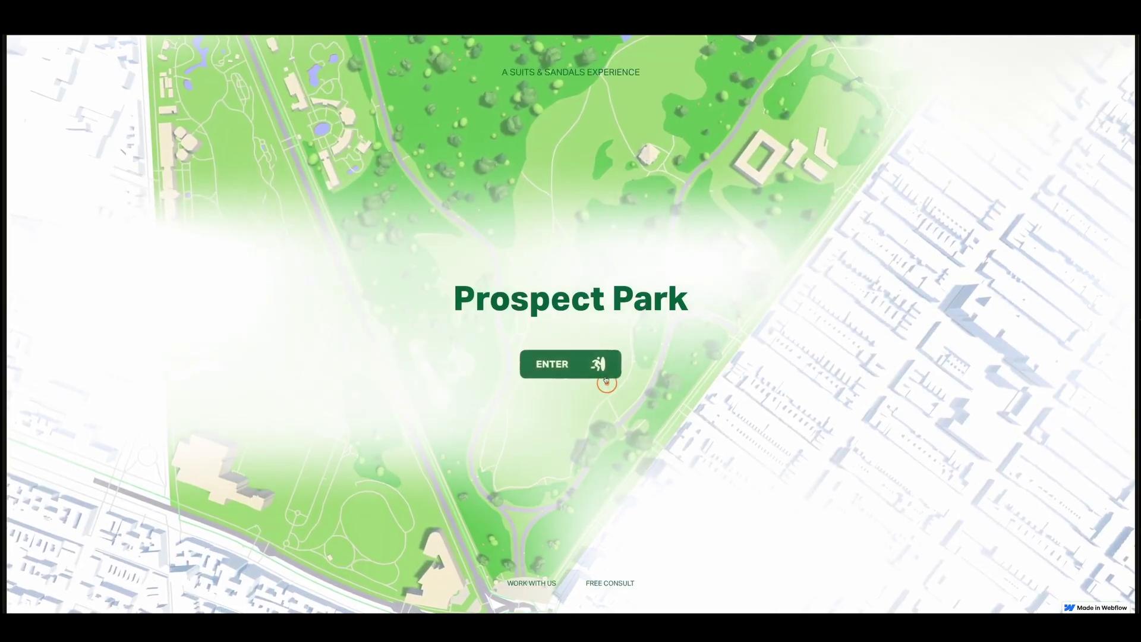
click(606, 377)
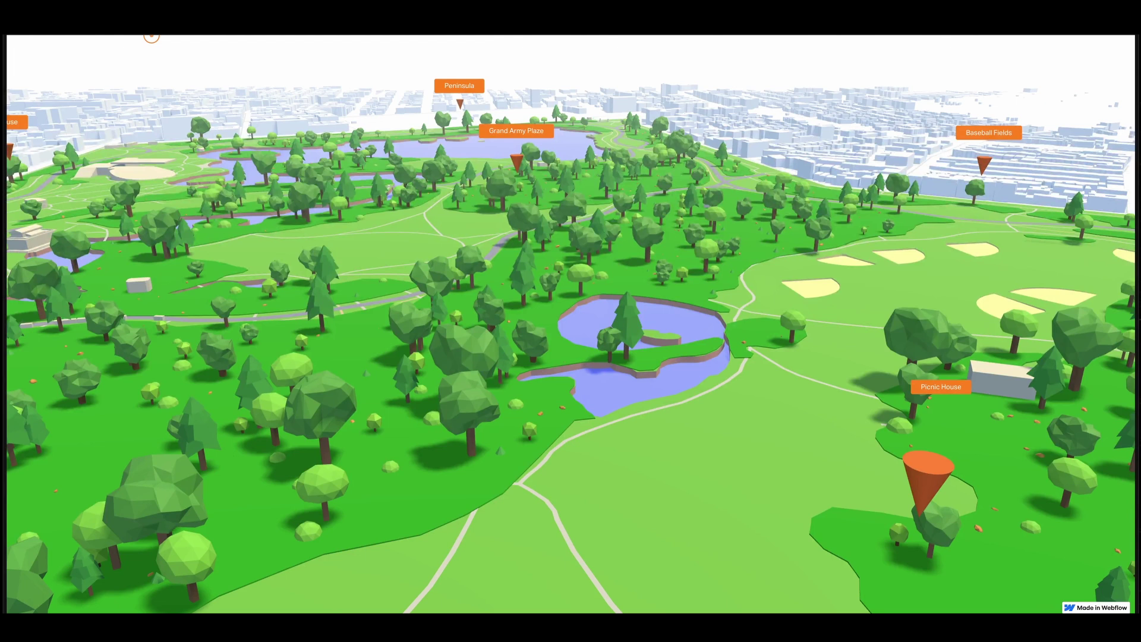
Reload the site with #debug, slightly enlarge the intro Scale slider, and enter the park map.
mouse_move(152, 36)
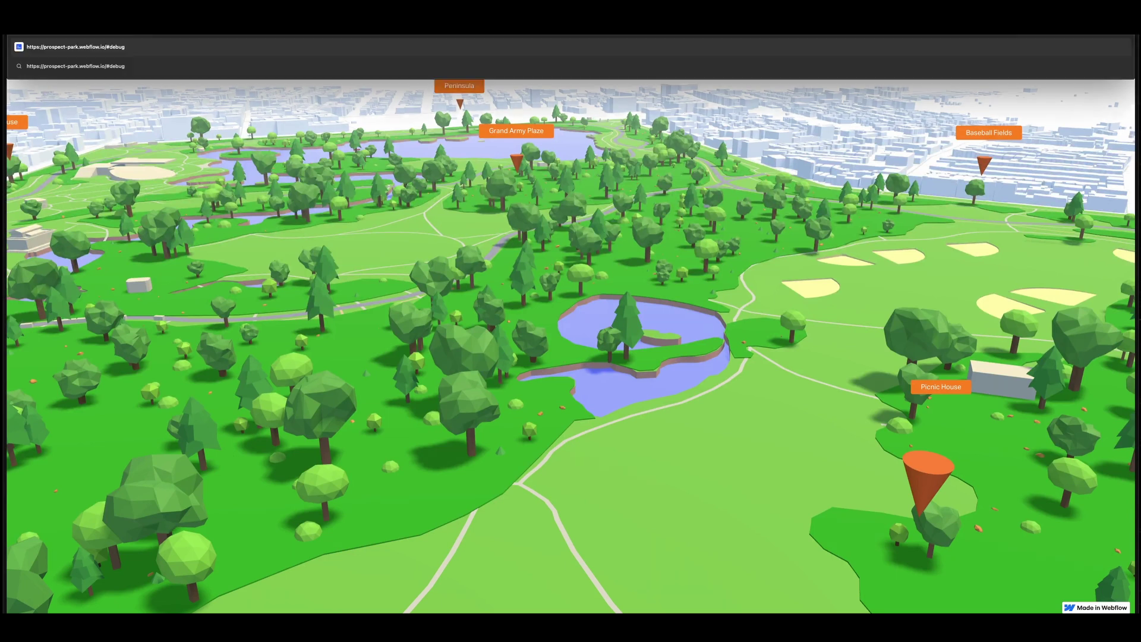
key(Return)
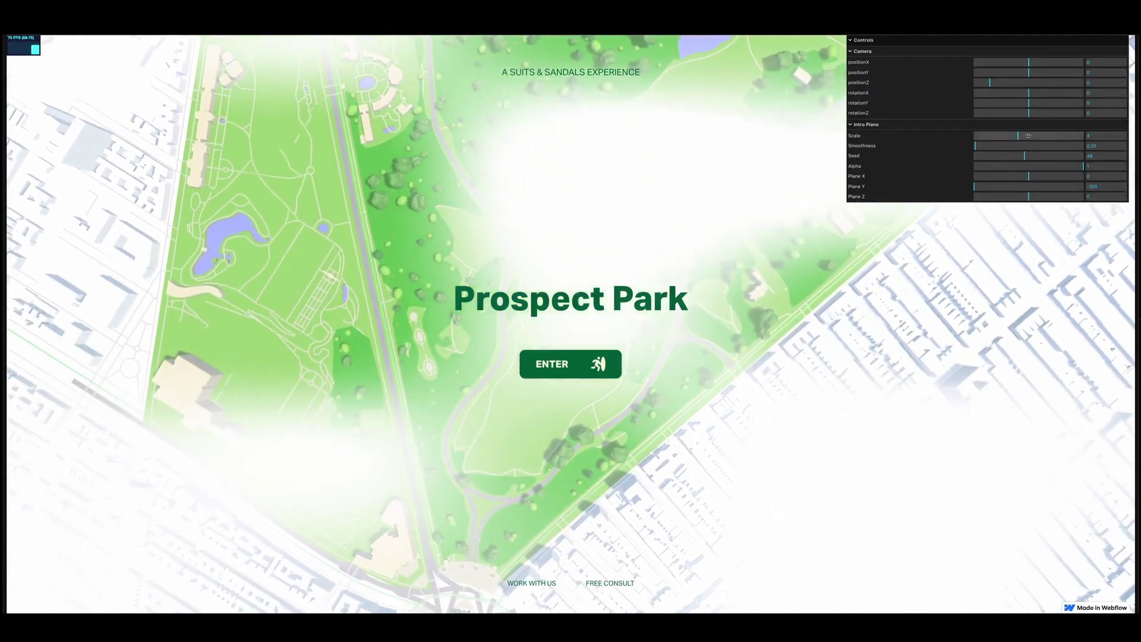
drag(1017, 137, 1003, 156)
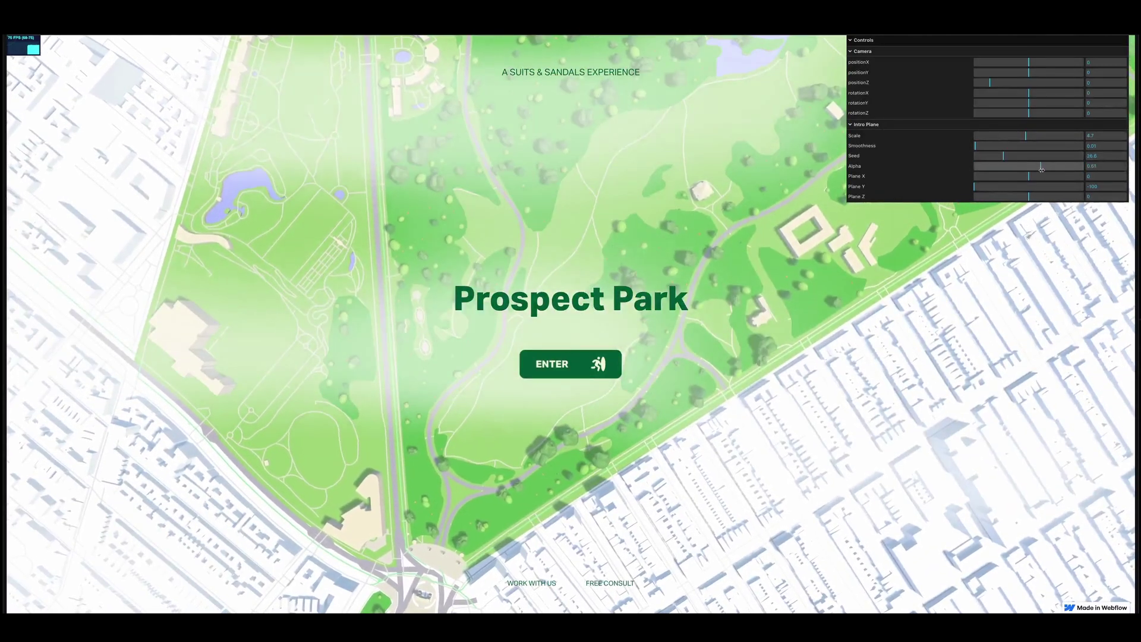
click(606, 361)
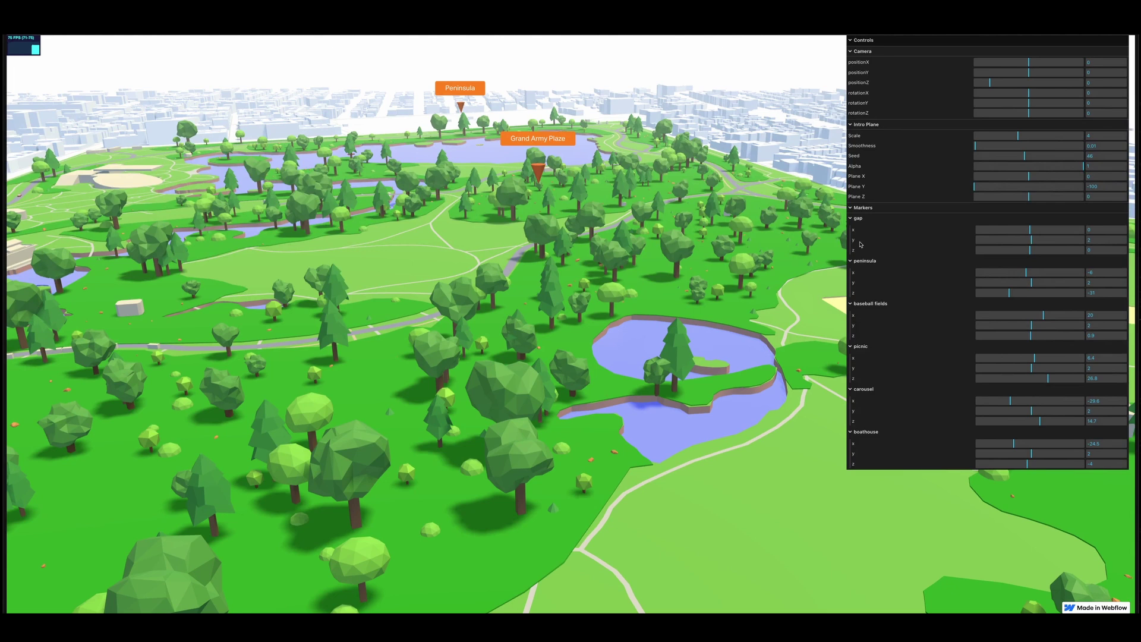
Slide the gap marker to about x -1.212, z 80 over the plaza arch, then select its x value.
click(1099, 242)
scroll(609, 328, down, 3)
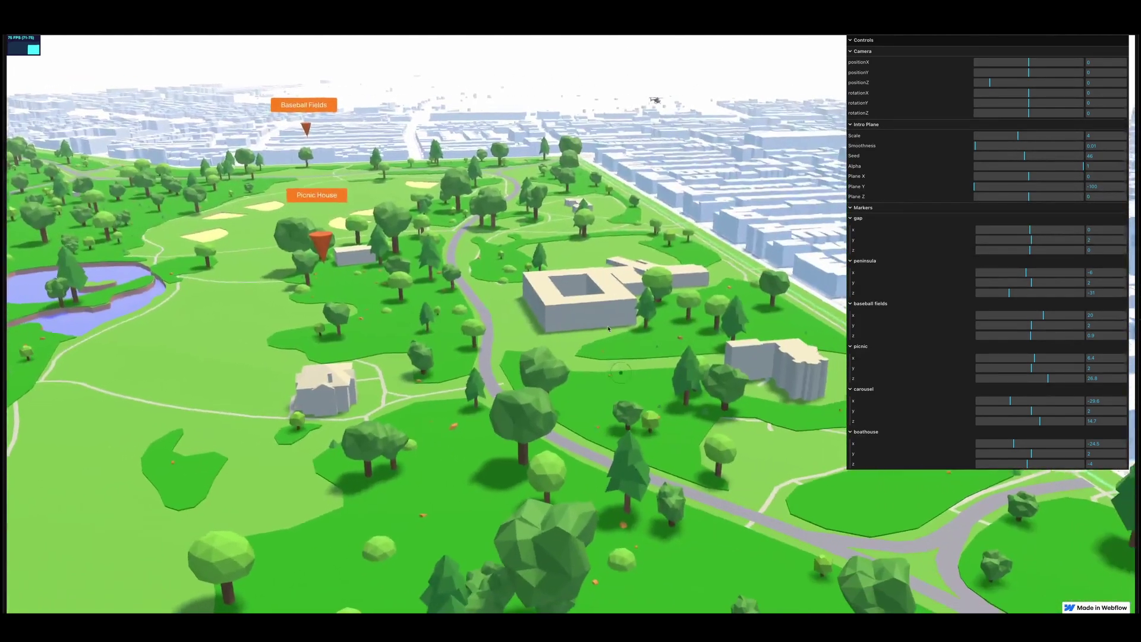
scroll(608, 328, down, 5)
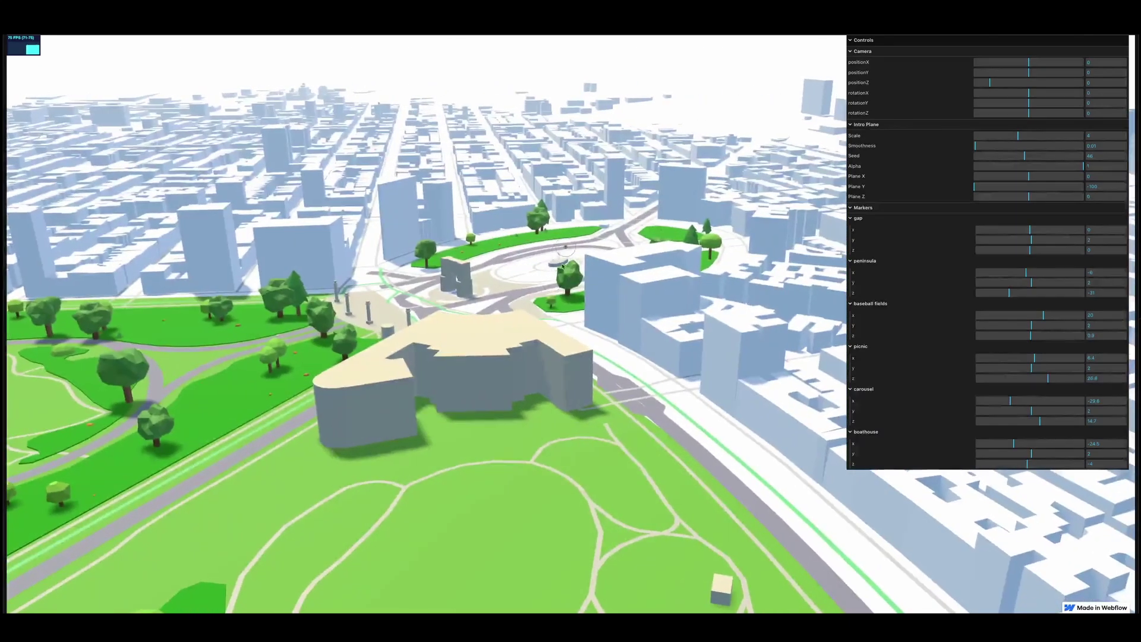
scroll(497, 312, up, 5)
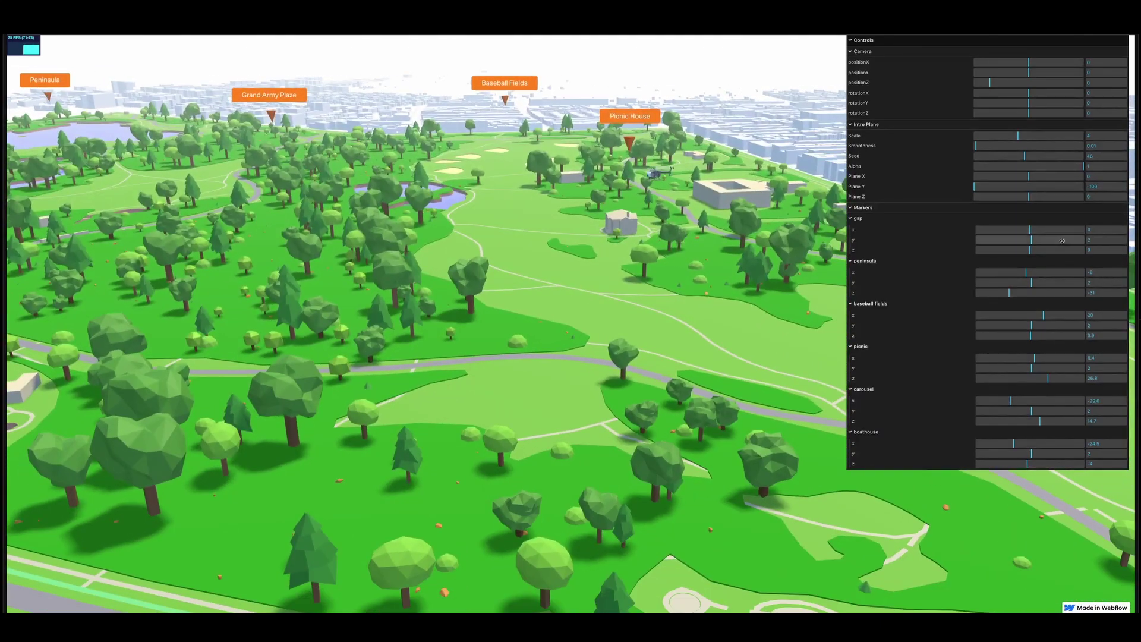
click(1030, 229)
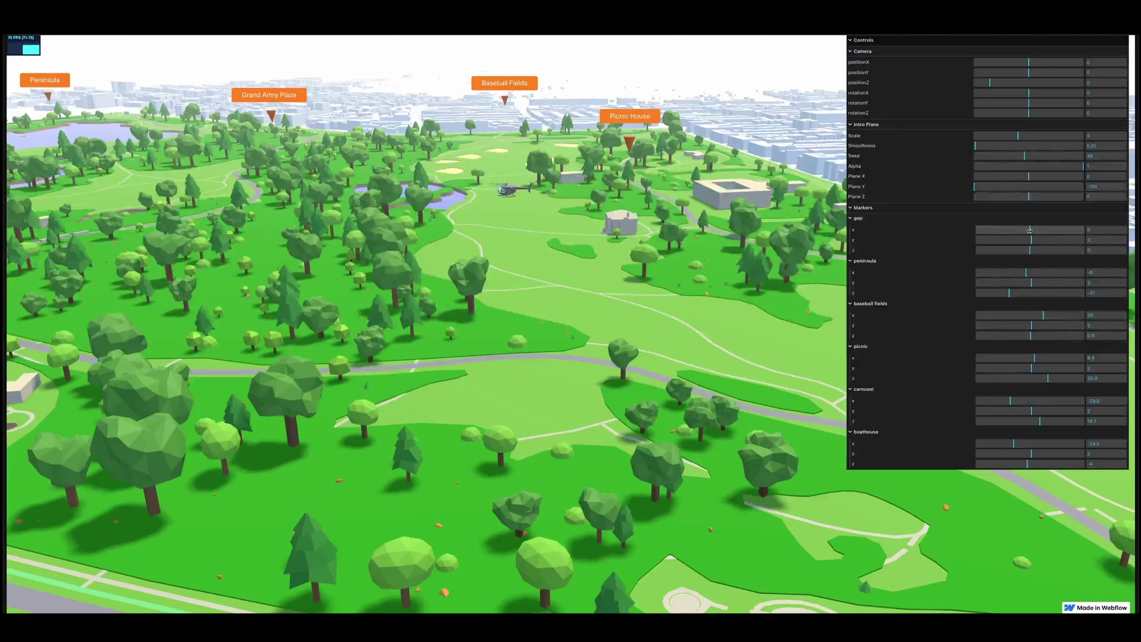
mouse_move(1029, 229)
mouse_down()
mouse_move(1043, 255)
mouse_move(1059, 254)
mouse_up()
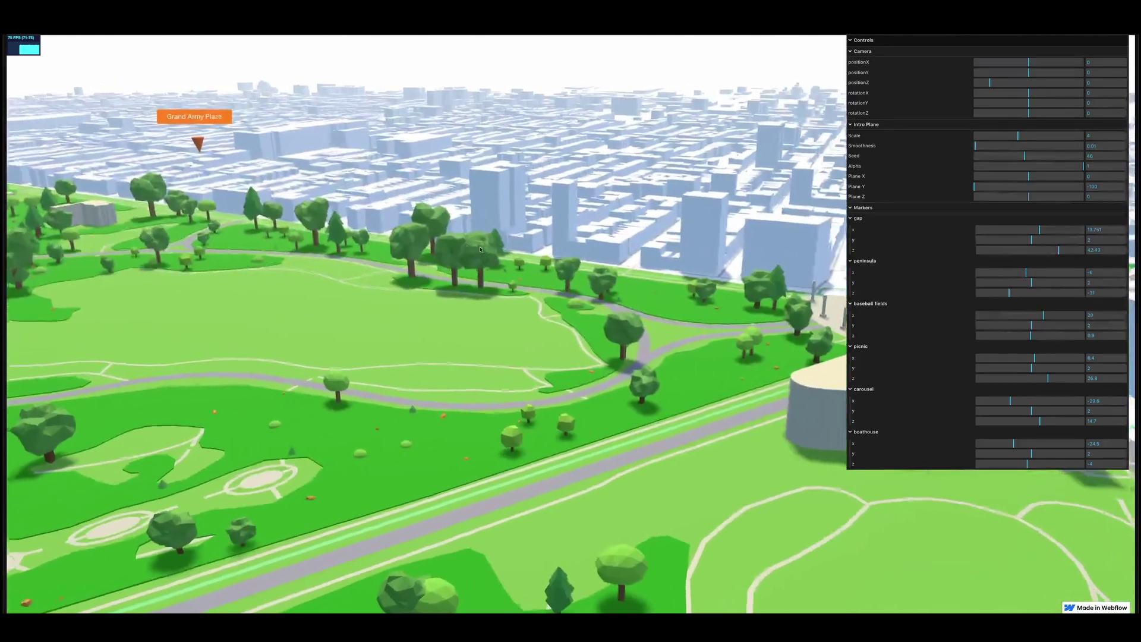
mouse_move(1058, 249)
mouse_down()
mouse_move(1084, 252)
mouse_move(1041, 229)
mouse_up()
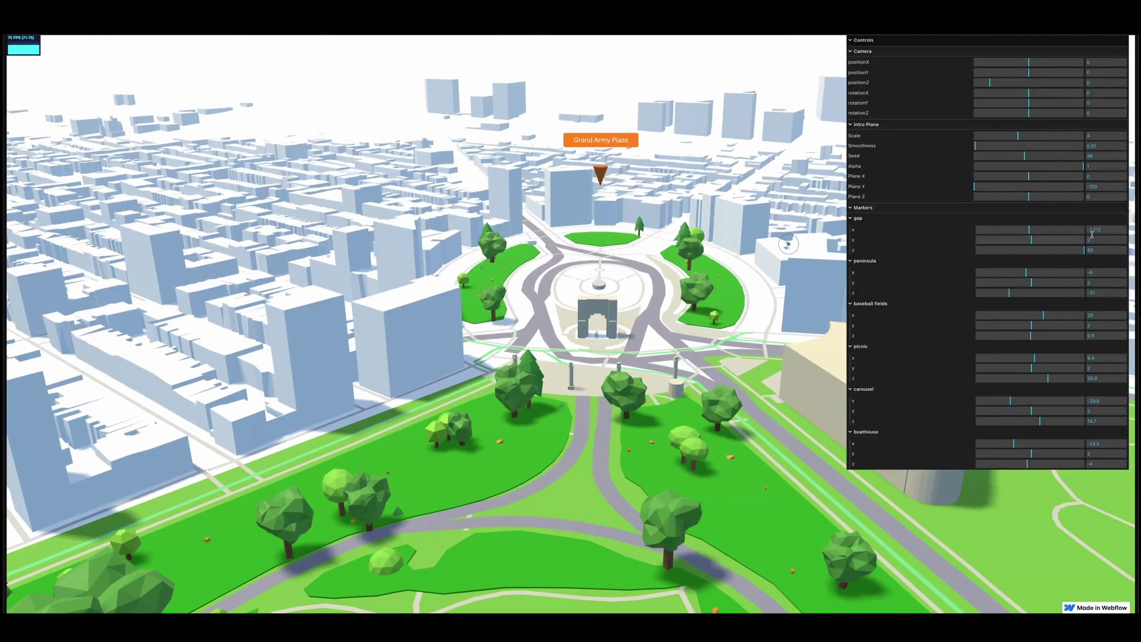
key(ctrl+a)
key(ctrl+c)
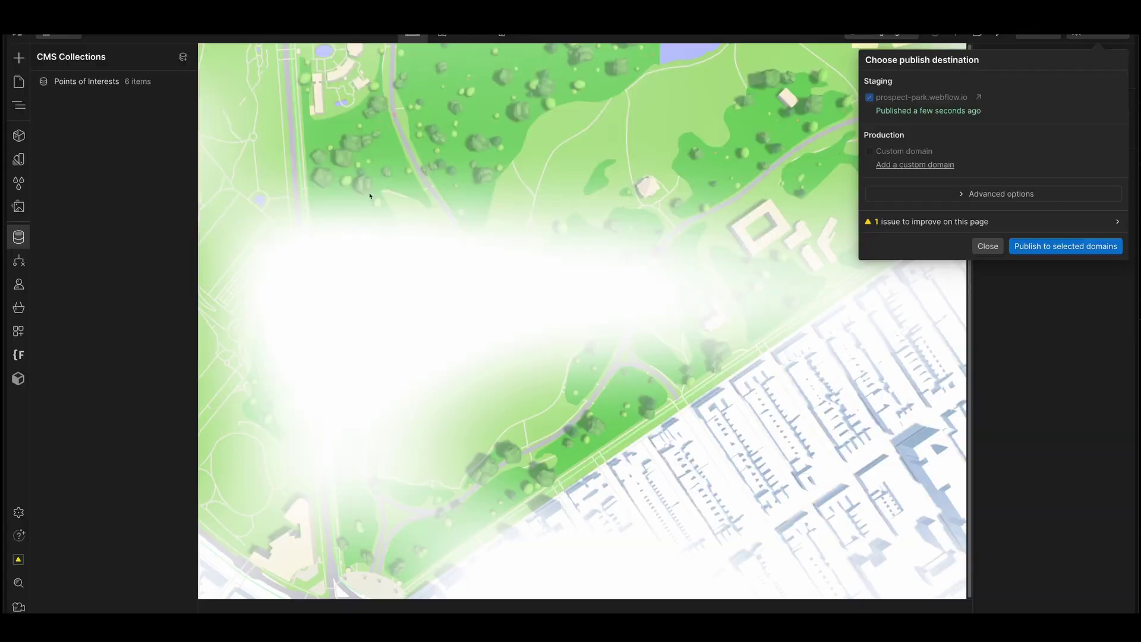
Open the Grand Army Plaza item in Points of Interests and paste -1.2 into Marker X.
click(111, 82)
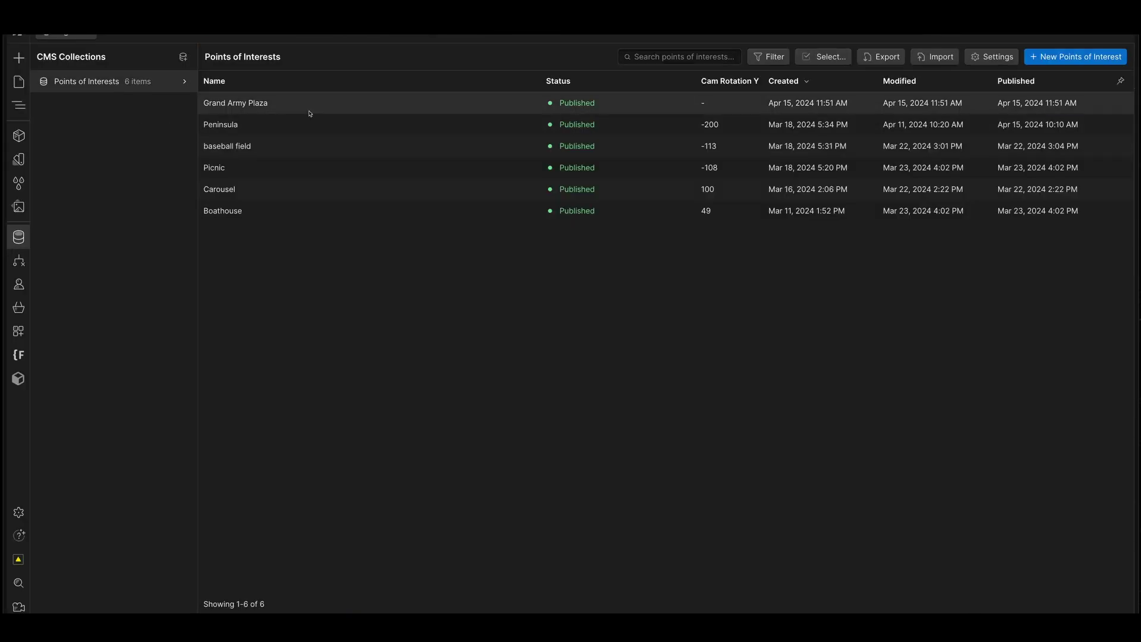
click(325, 105)
scroll(453, 402, down, 3)
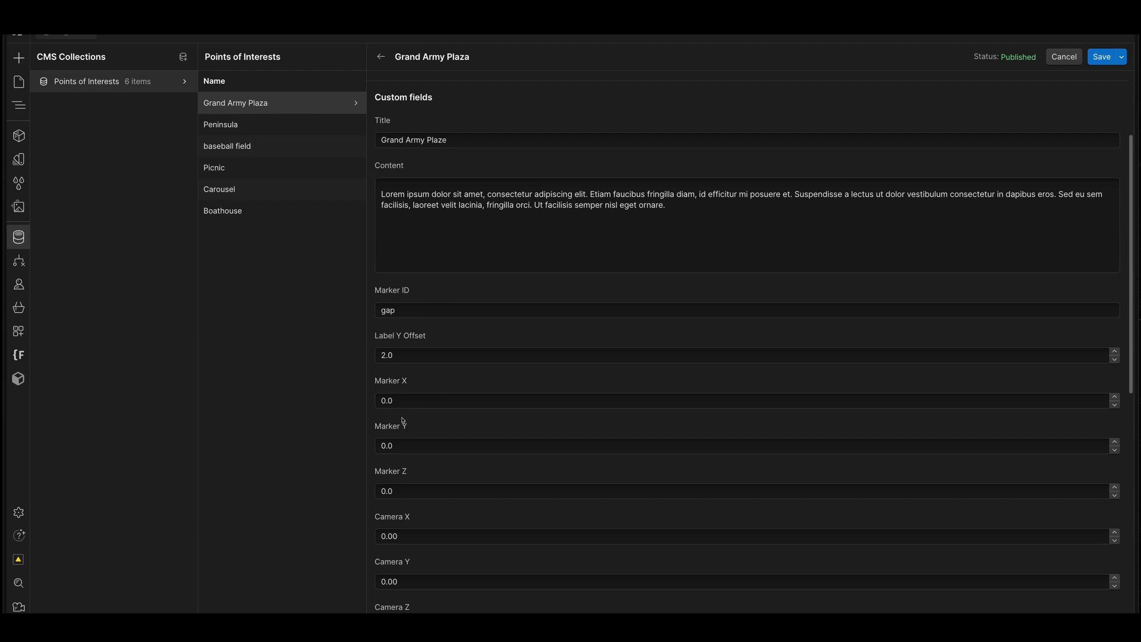
click(393, 400)
key(ctrl+v)
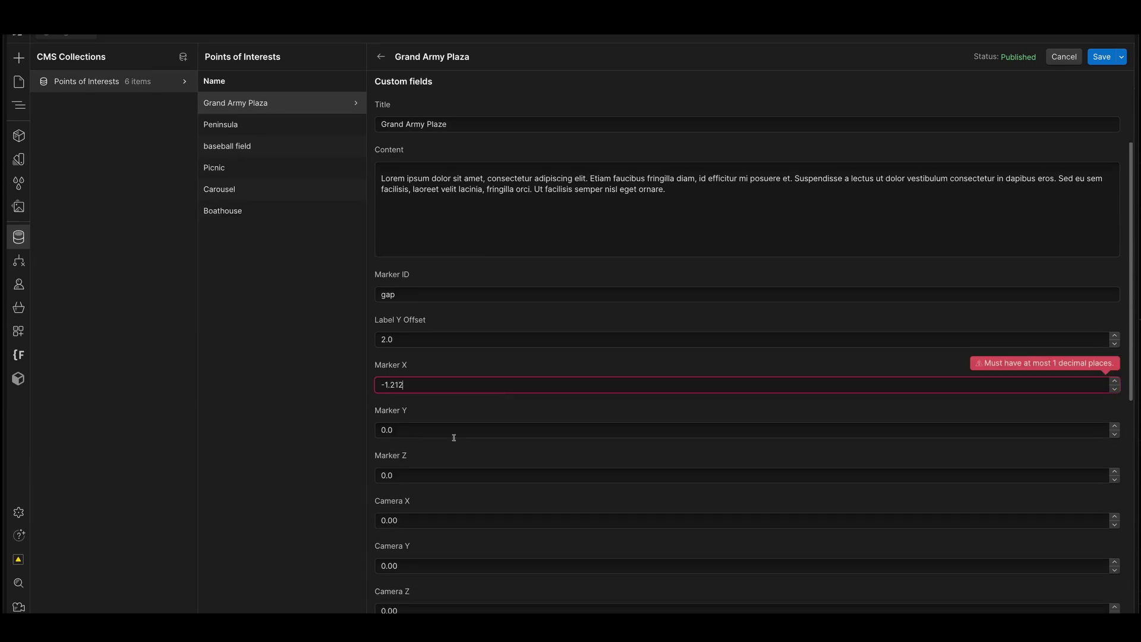
click(470, 375)
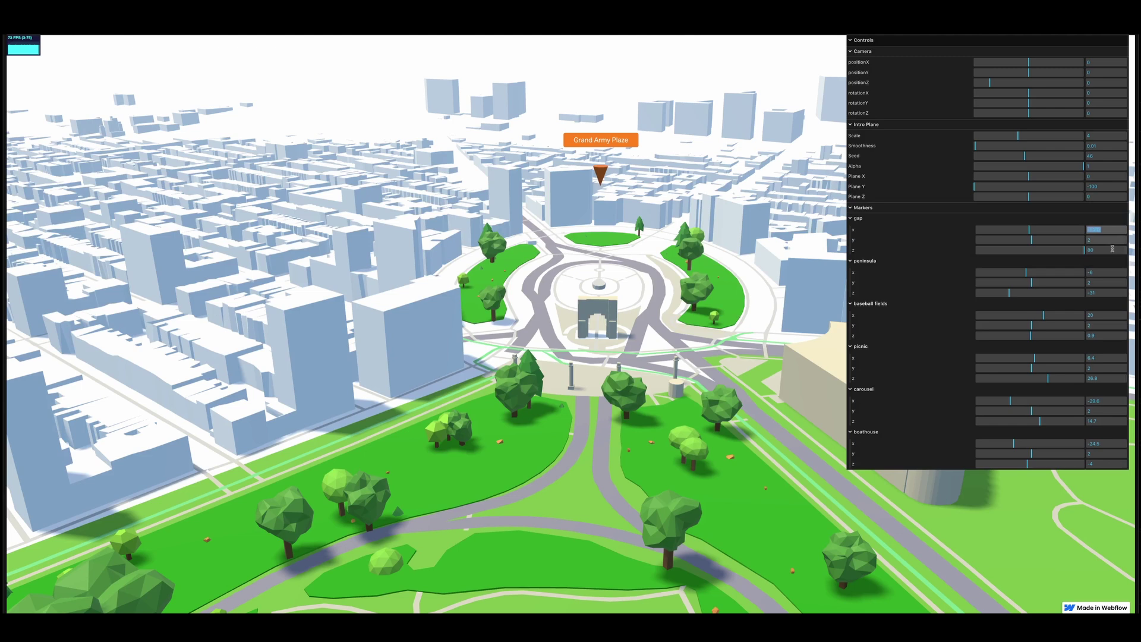
Set Marker Z to 80.0 and save the item.
click(1104, 249)
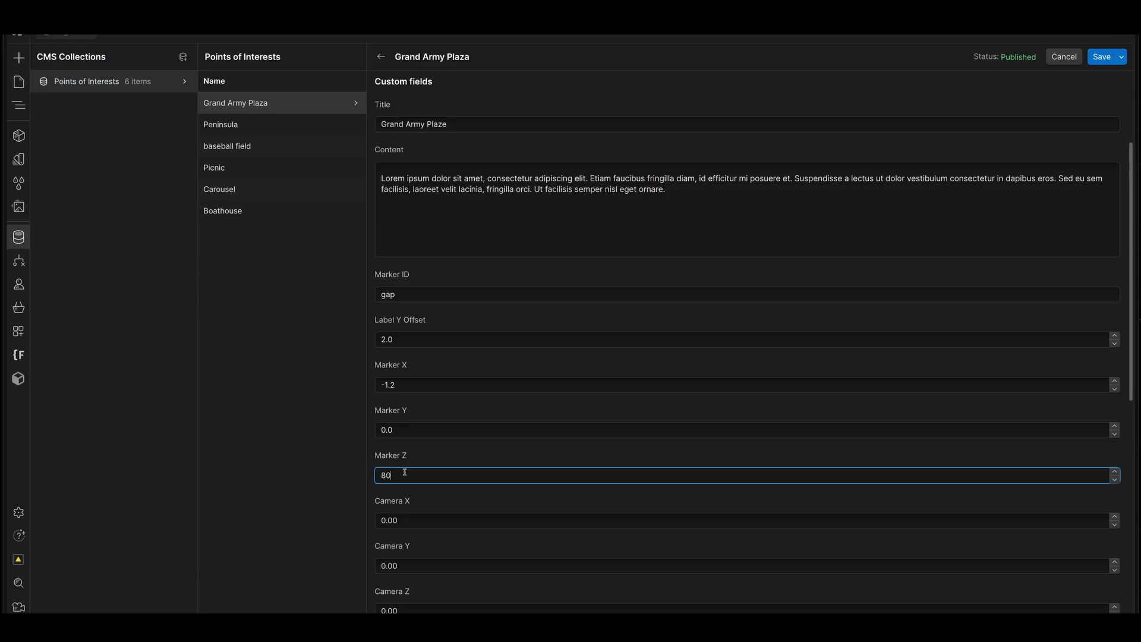
scroll(461, 248, down, 1)
click(461, 249)
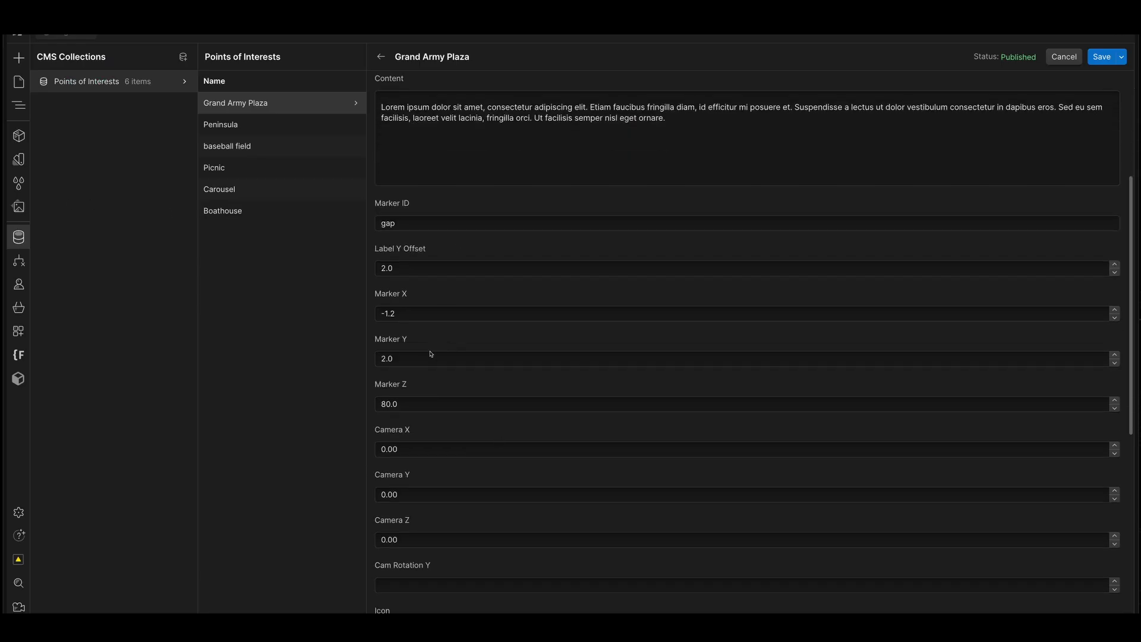
click(1096, 57)
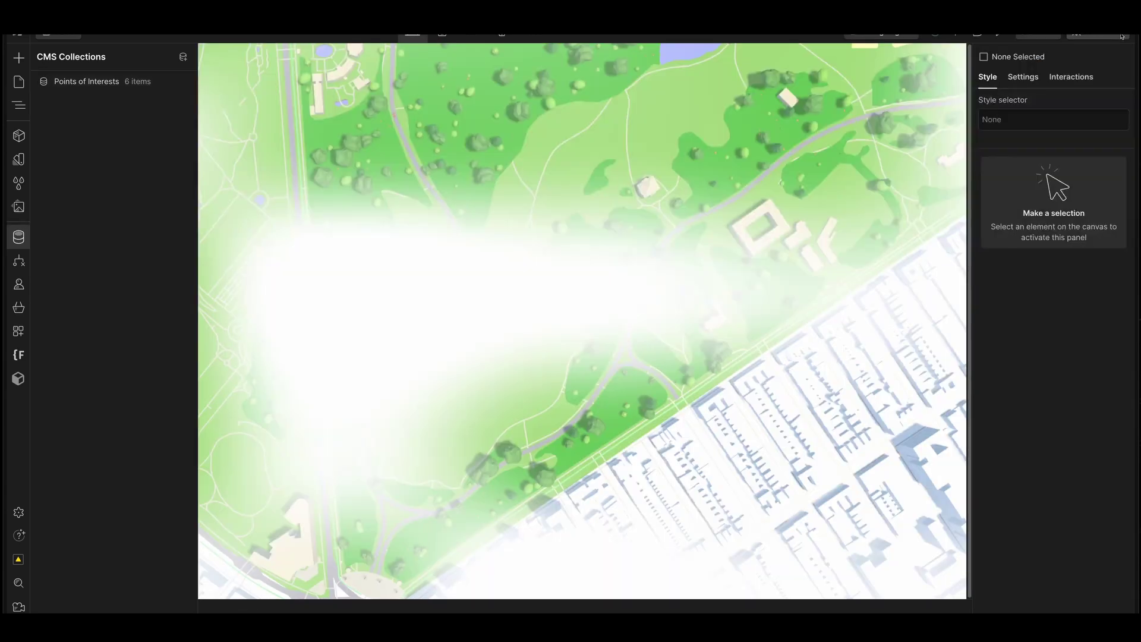
Publish, reload the live map, enter it and open the Grand Army Plaza marker's info panel.
click(1122, 35)
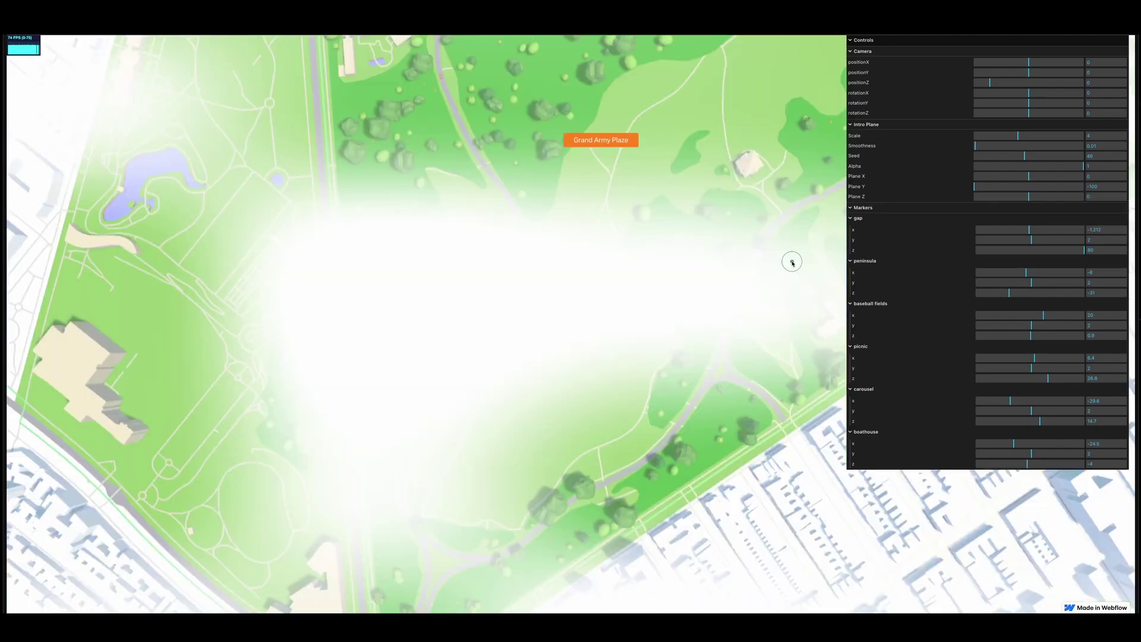
key(super+r)
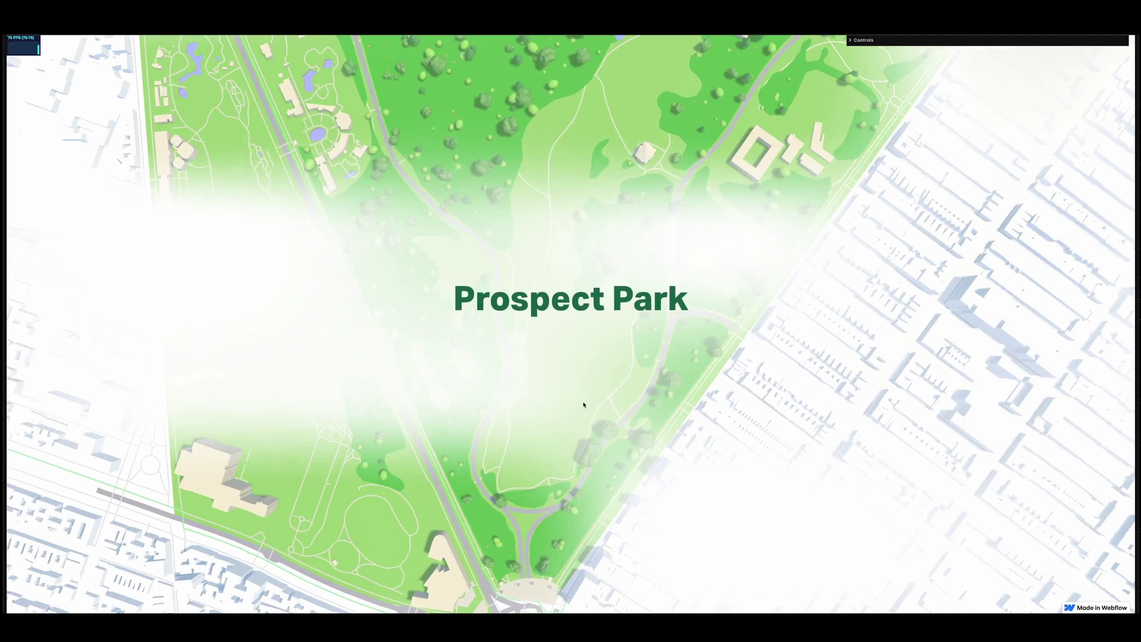
click(591, 367)
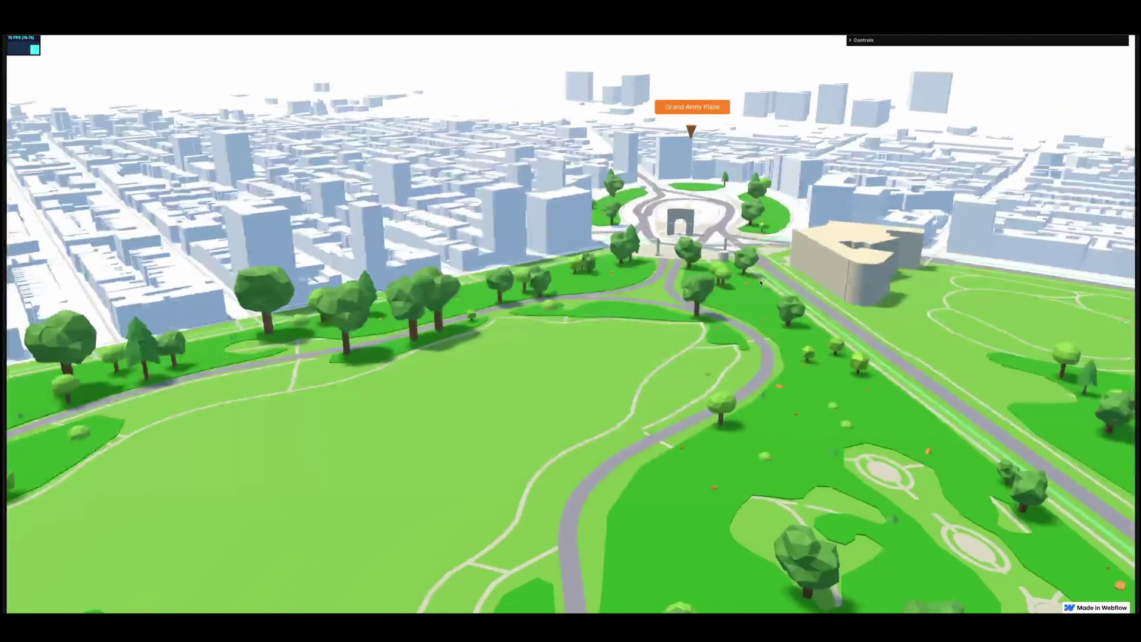
click(733, 110)
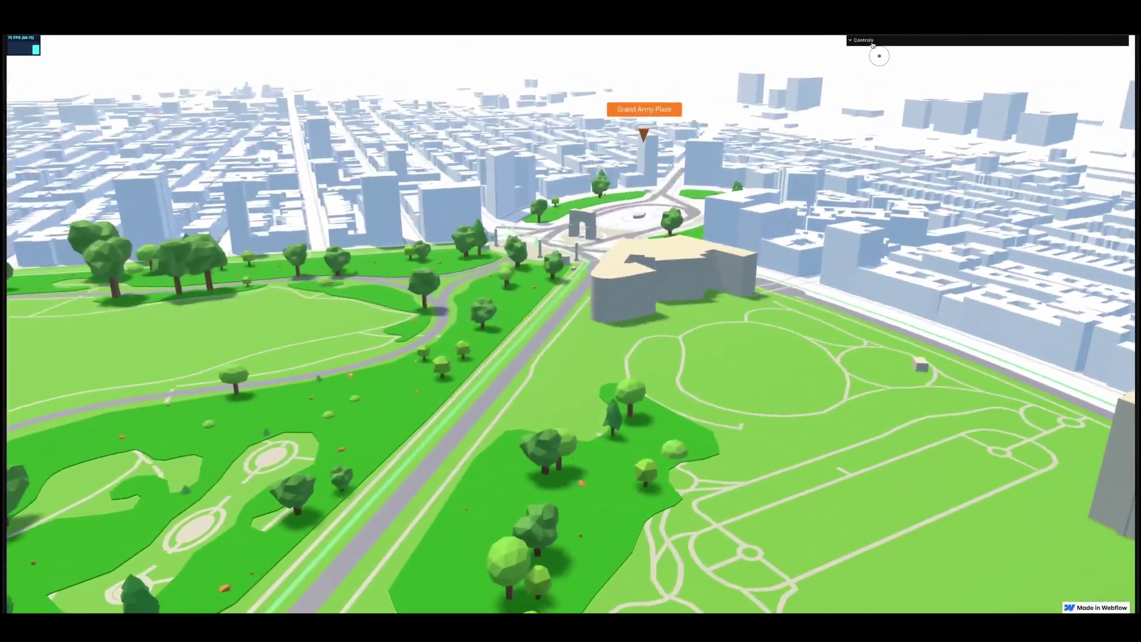
Make a first pass at the debug camera's x, z and 4.71 height, then check the view.
click(866, 40)
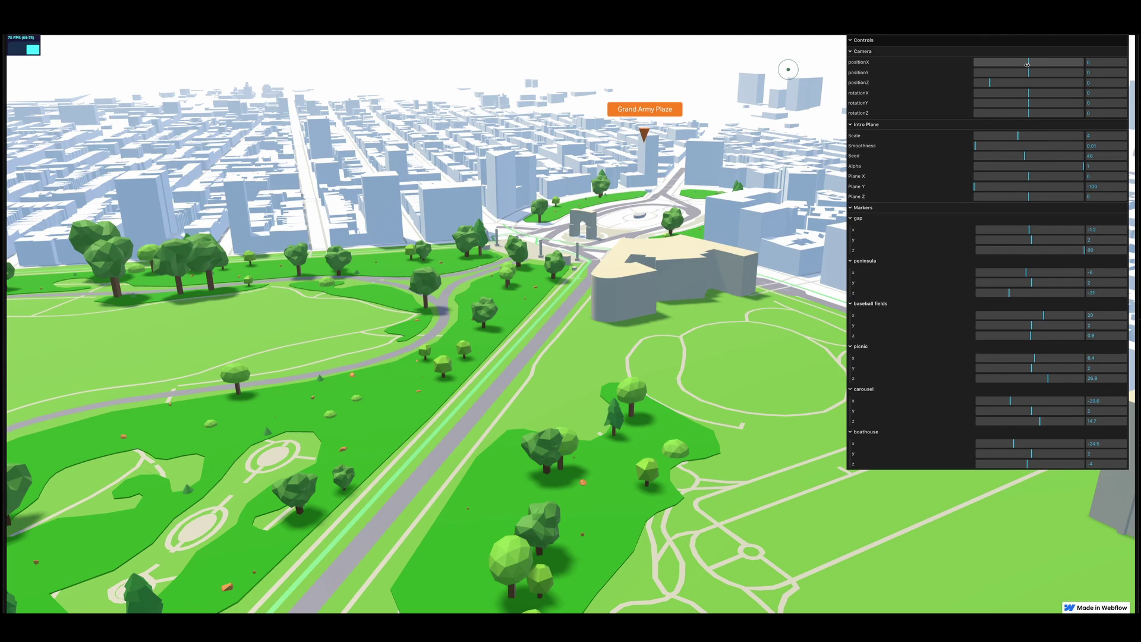
mouse_move(1029, 62)
mouse_down()
mouse_move(1064, 61)
mouse_move(1025, 62)
mouse_up()
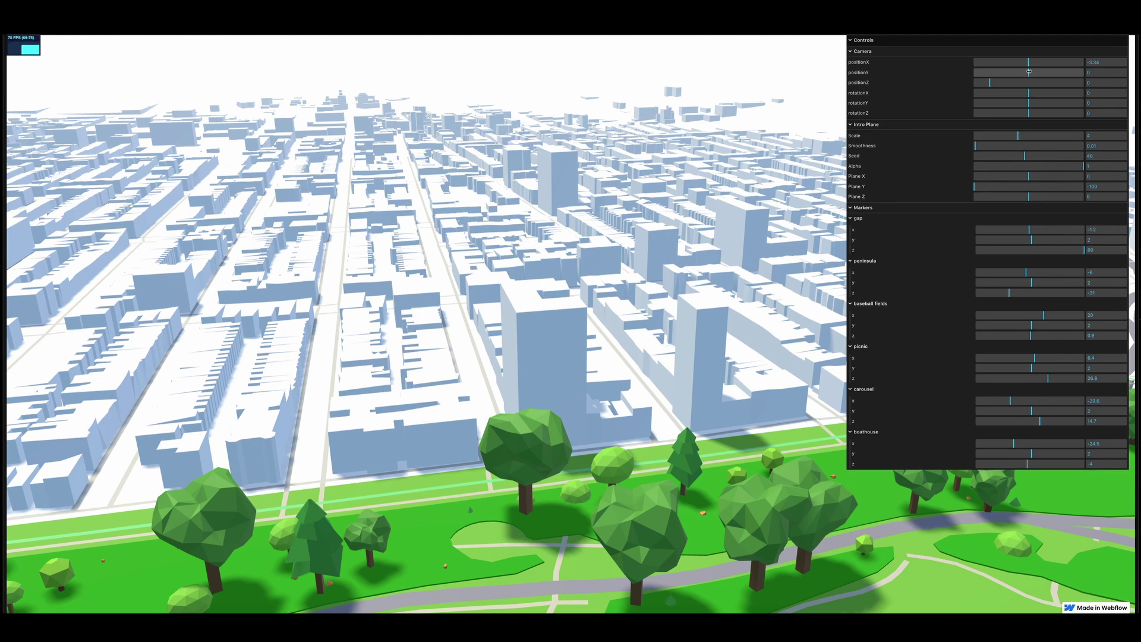
drag(1029, 72, 1032, 73)
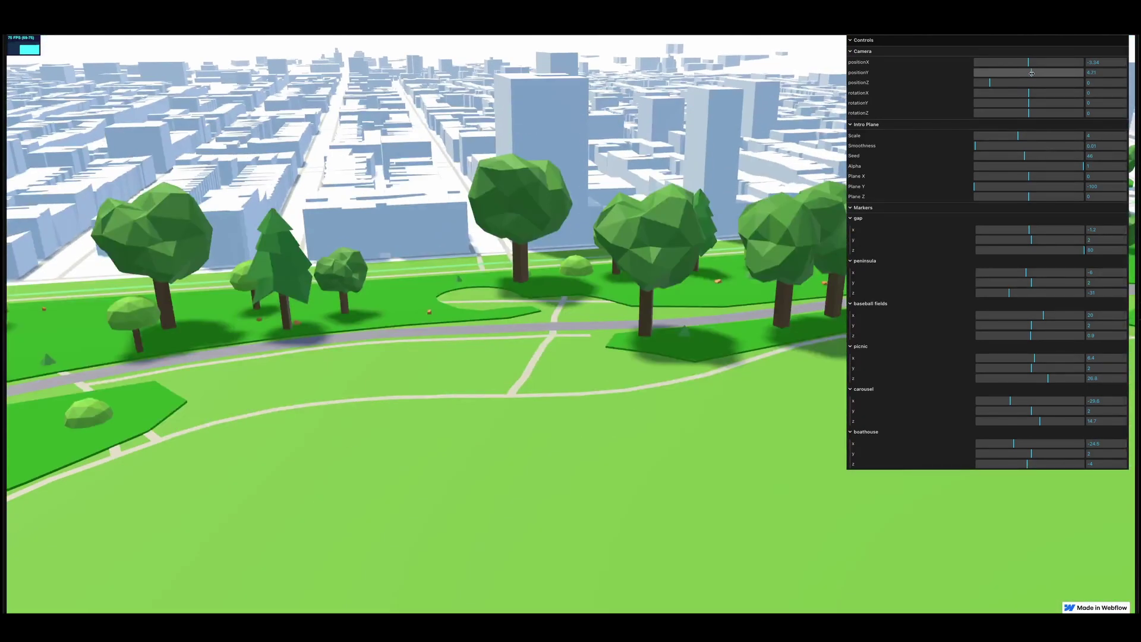
drag(990, 83, 1001, 85)
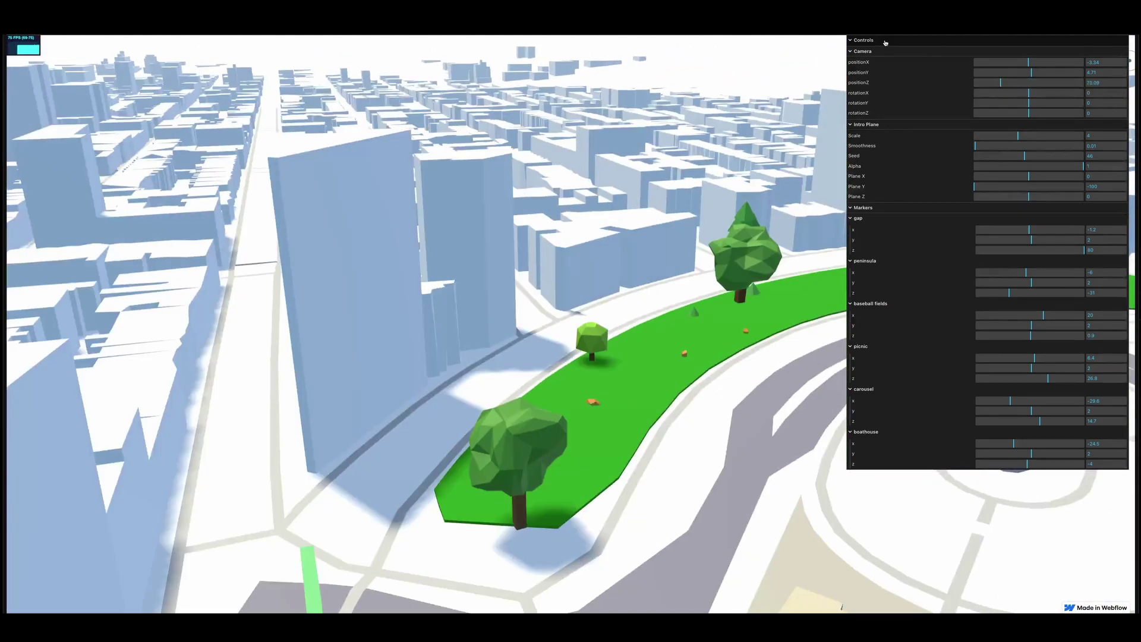
click(953, 40)
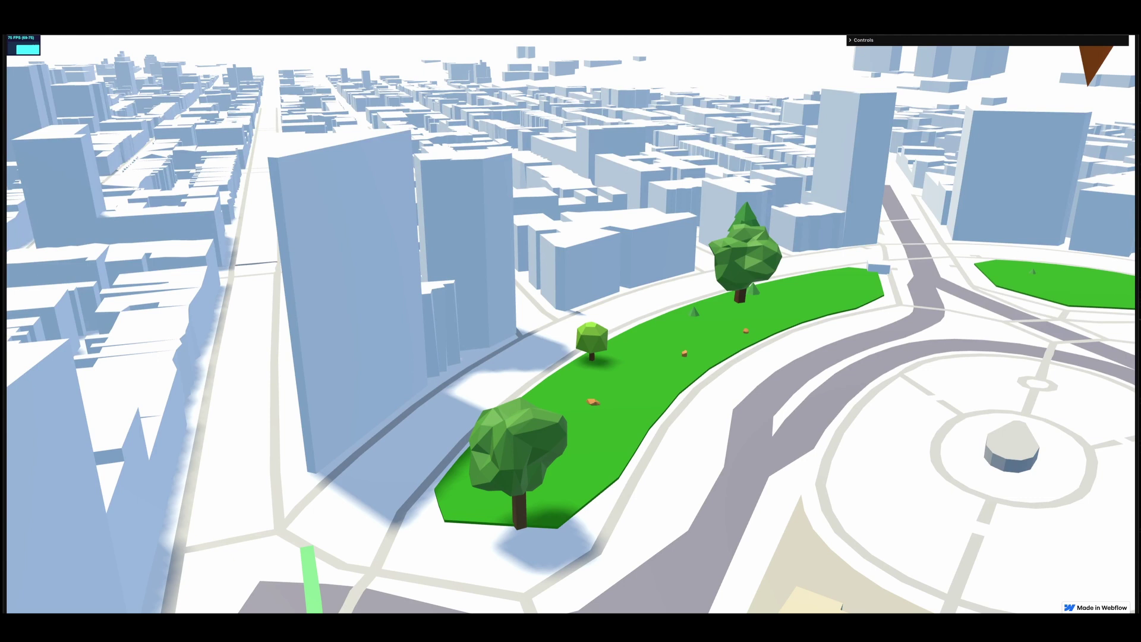
Refine the camera to x 0.5, pulled back along z, height about 7, framing the plaza arch.
click(876, 40)
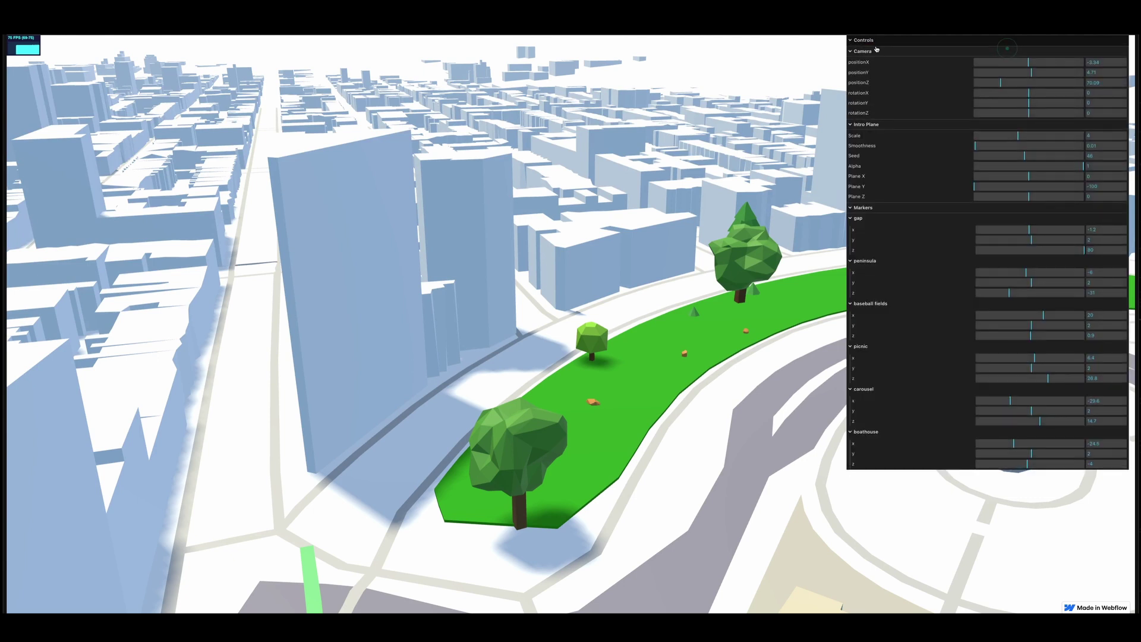
click(1029, 62)
drag(1029, 61, 1027, 62)
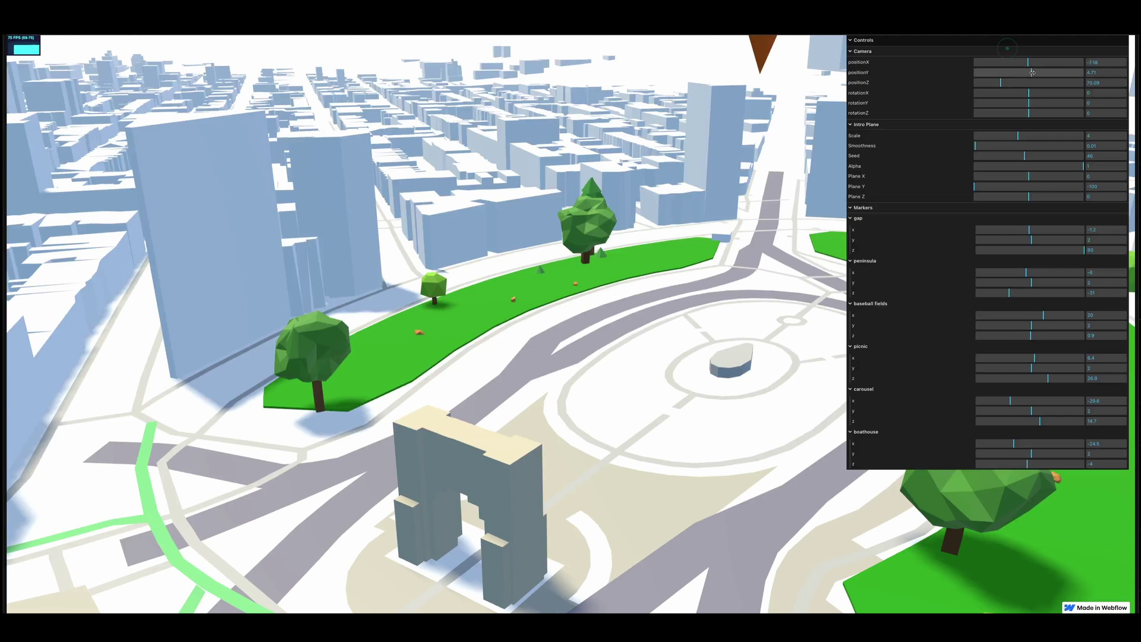
drag(1000, 85, 1027, 63)
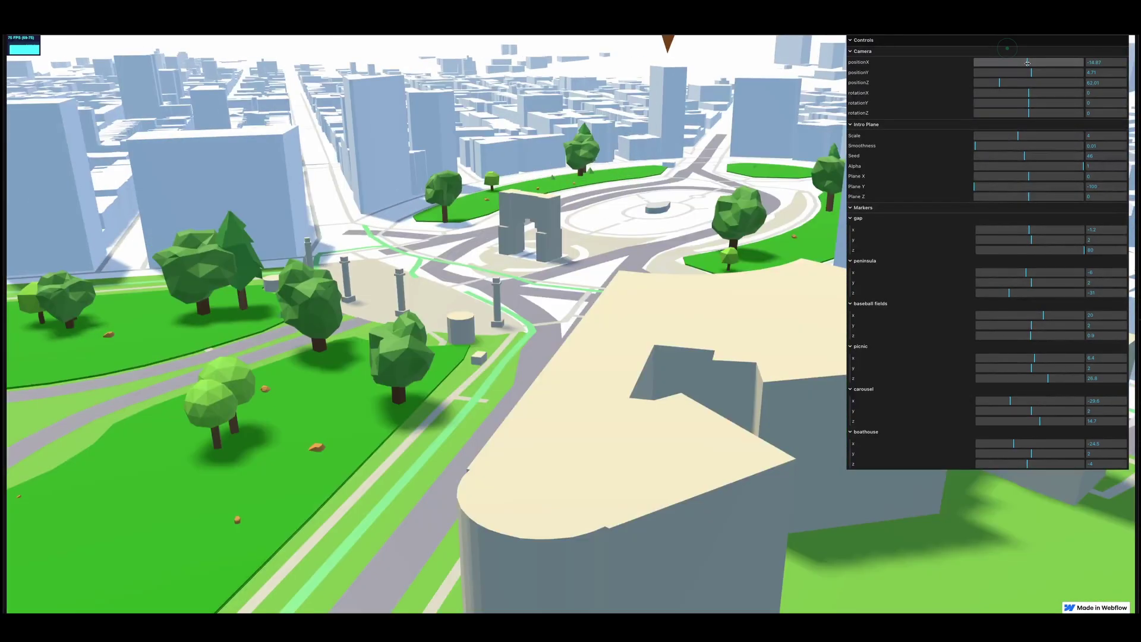
click(898, 42)
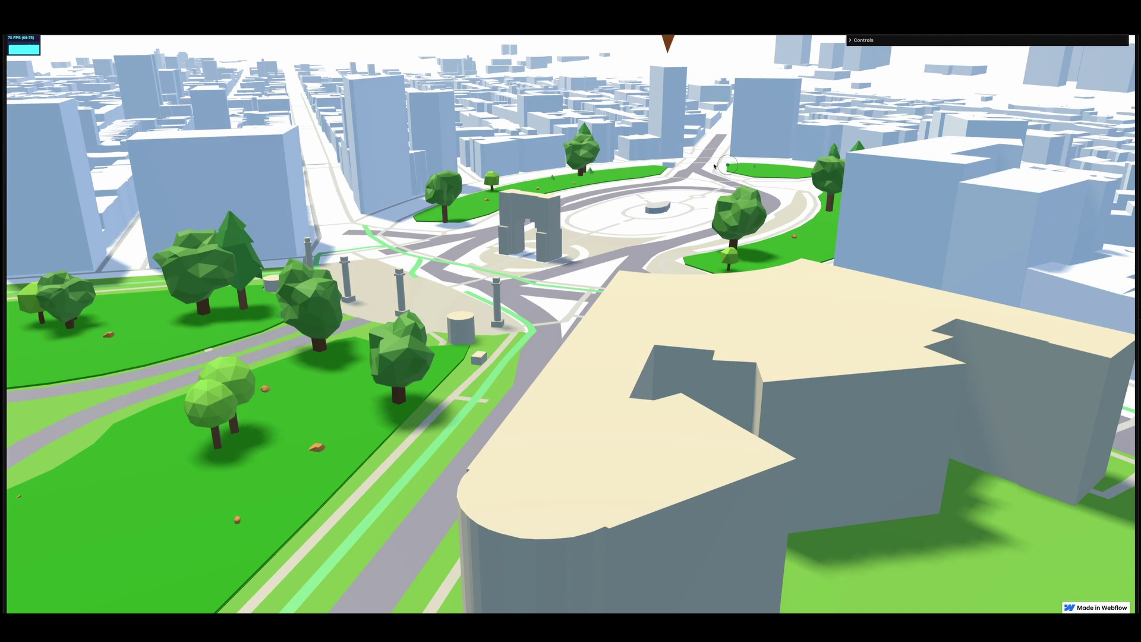
click(900, 40)
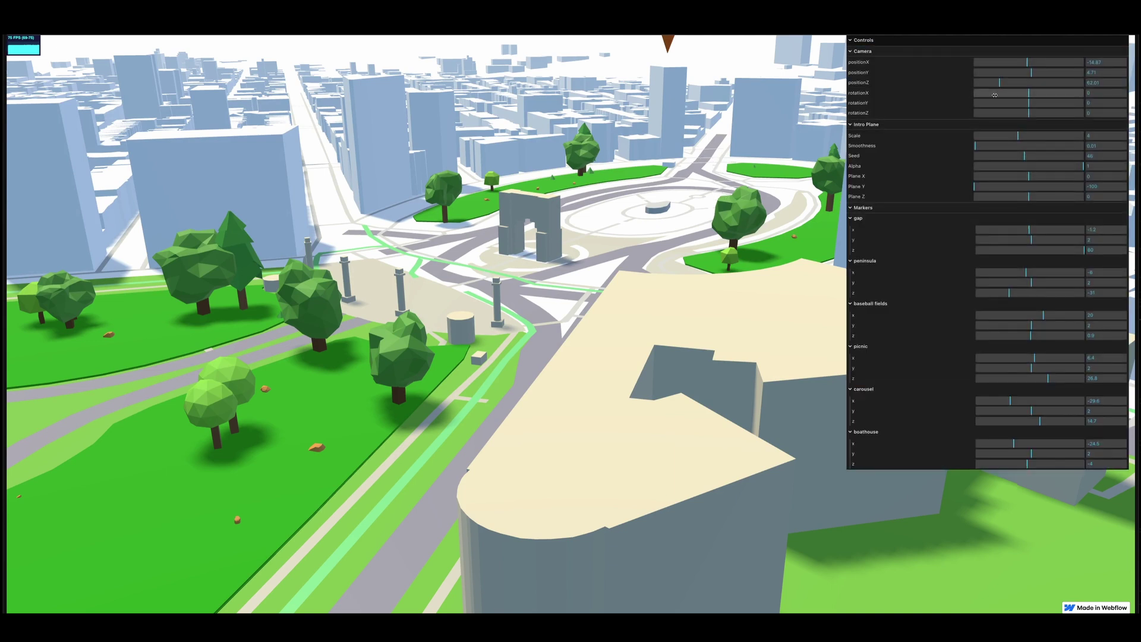
drag(1022, 76, 1033, 72)
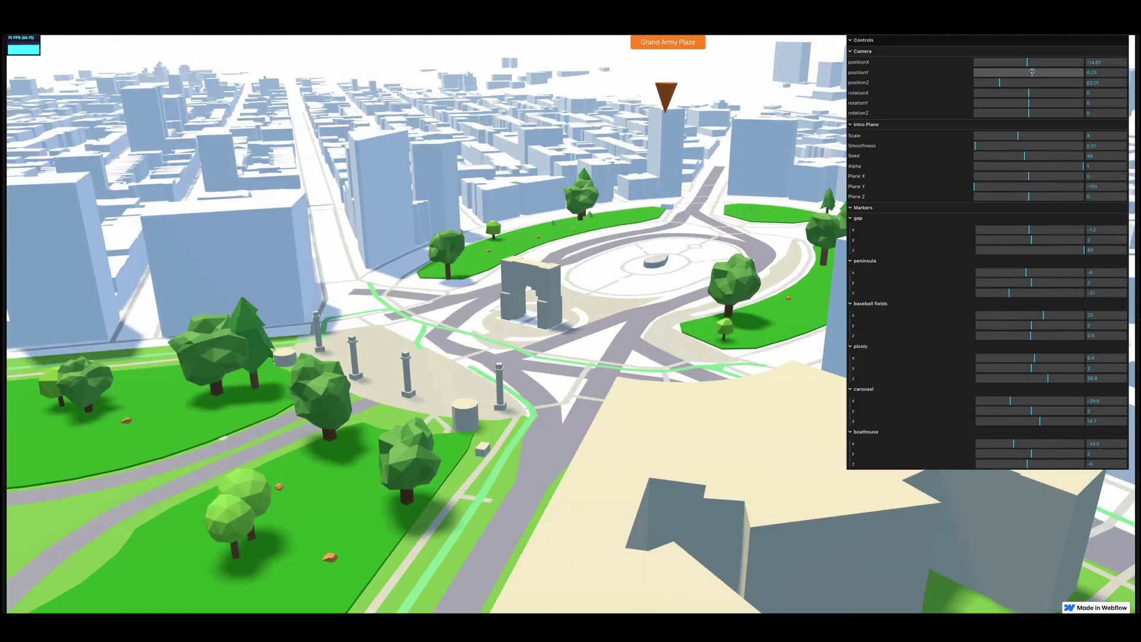
click(1033, 71)
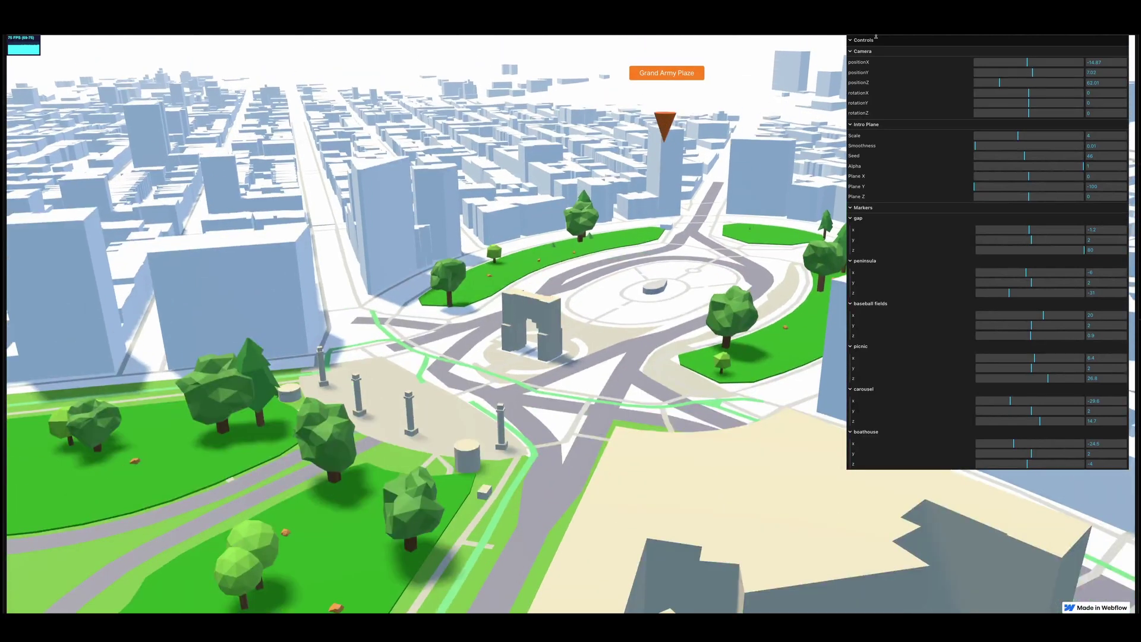
click(991, 42)
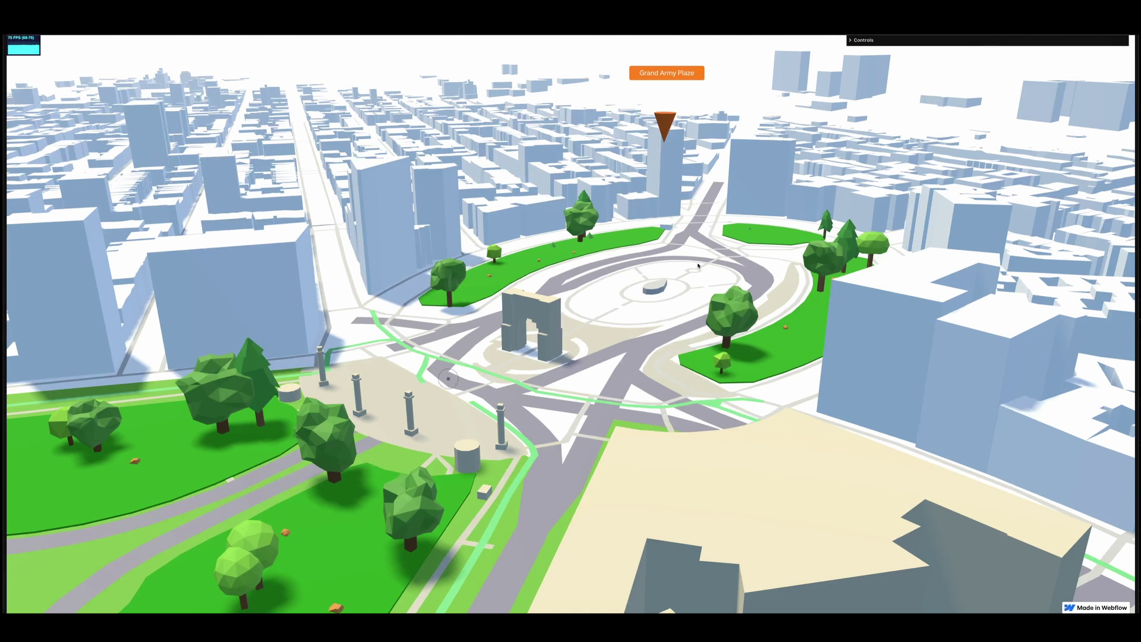
Copy the live camera's positionX into the item's Camera X field as -14.87.
click(1010, 41)
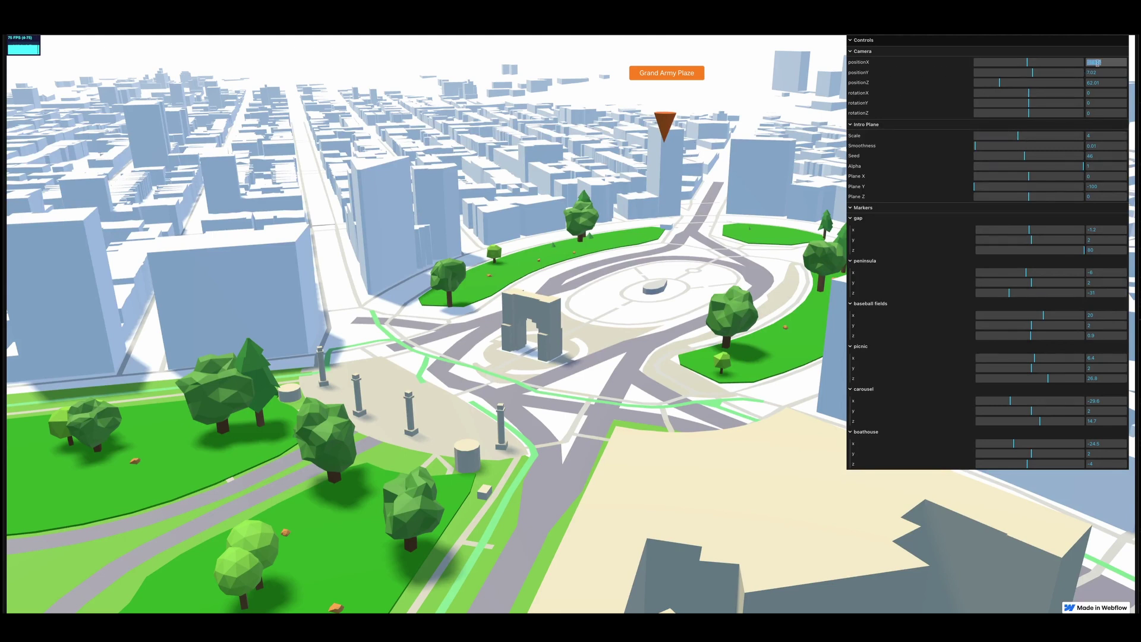
key(ctrl+Tab)
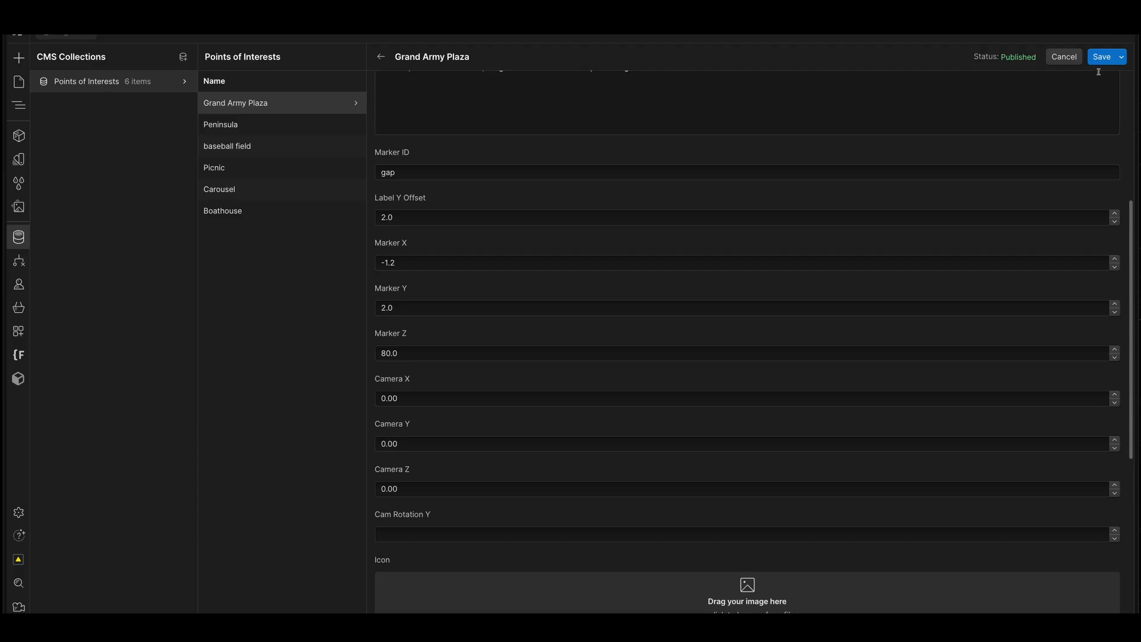
click(438, 397)
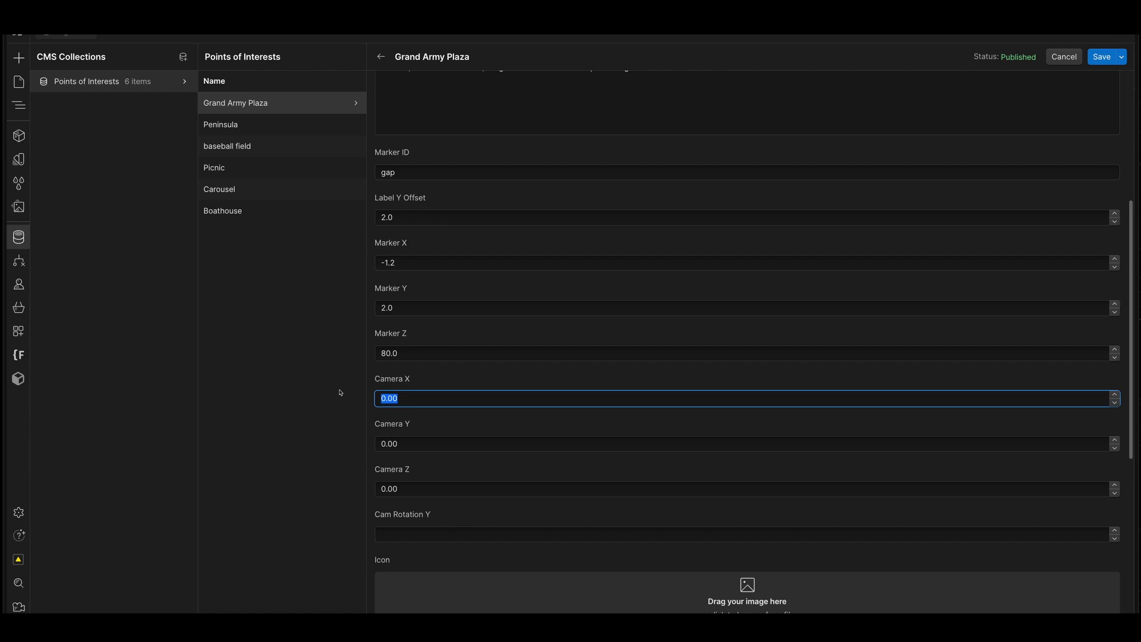
text(-14.87)
click(440, 355)
key(Tab)
Fill Camera Y with 7.02 from the live map's positionY.
click(434, 444)
key(ctrl+Tab)
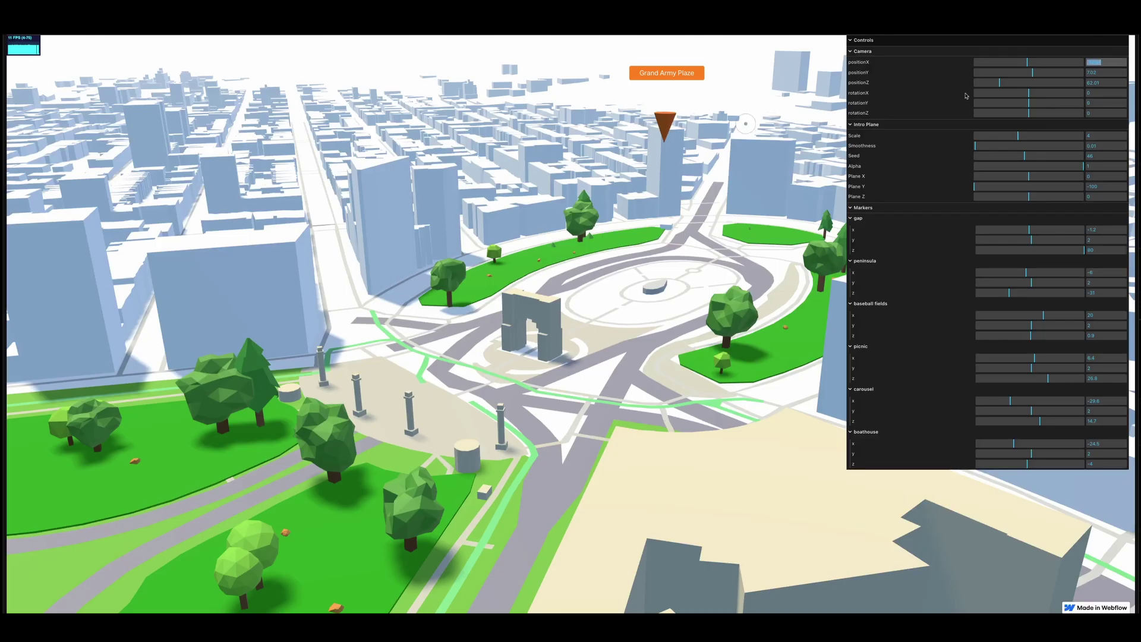
text(-14.87)
click(1099, 72)
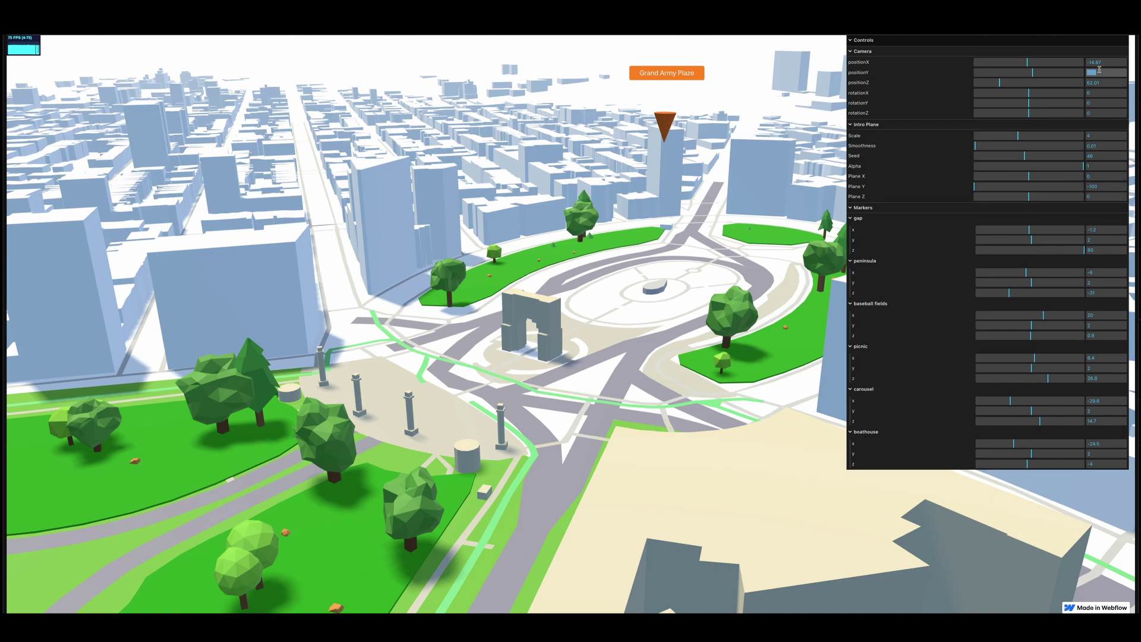
key(ctrl+Tab)
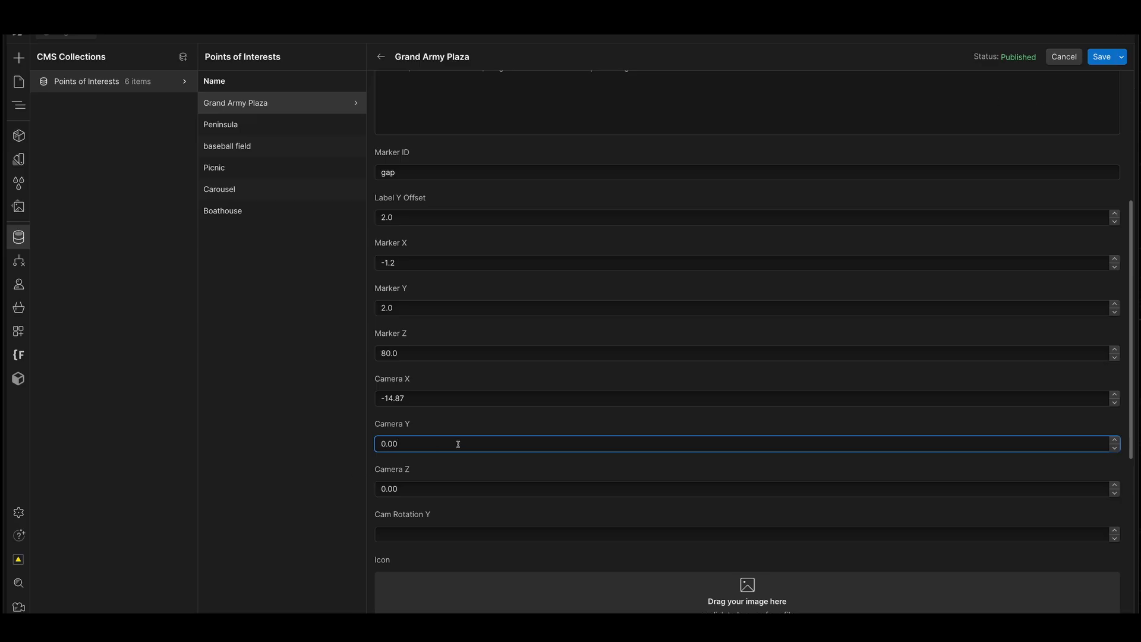
Fill Camera Z with 62.01 from the live map's positionZ.
click(427, 491)
key(ctrl+Tab)
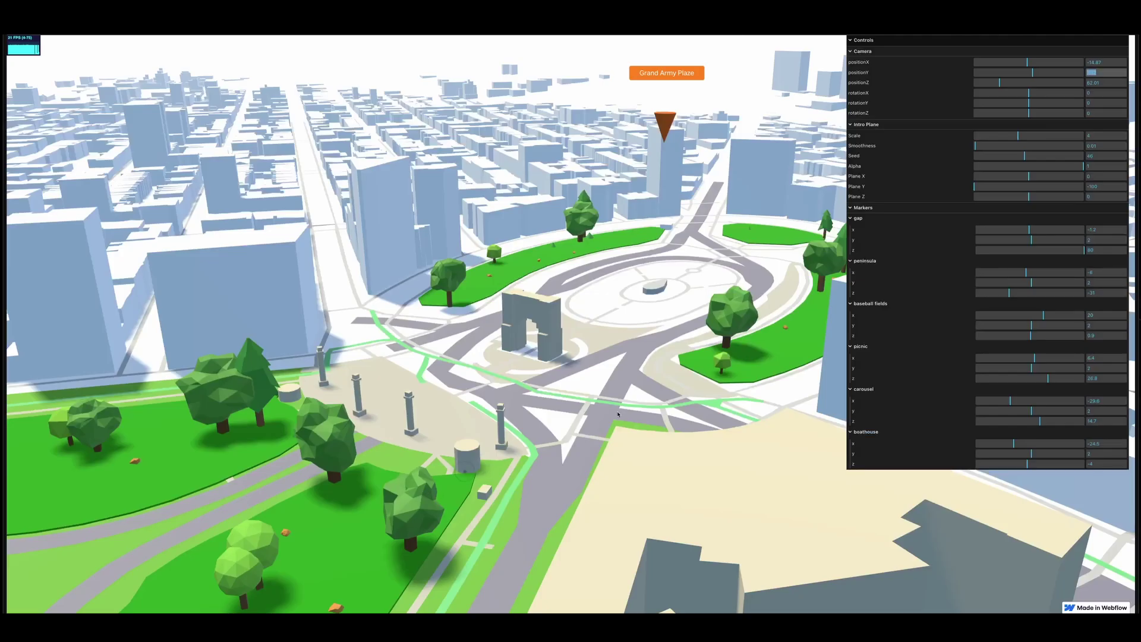
click(1117, 82)
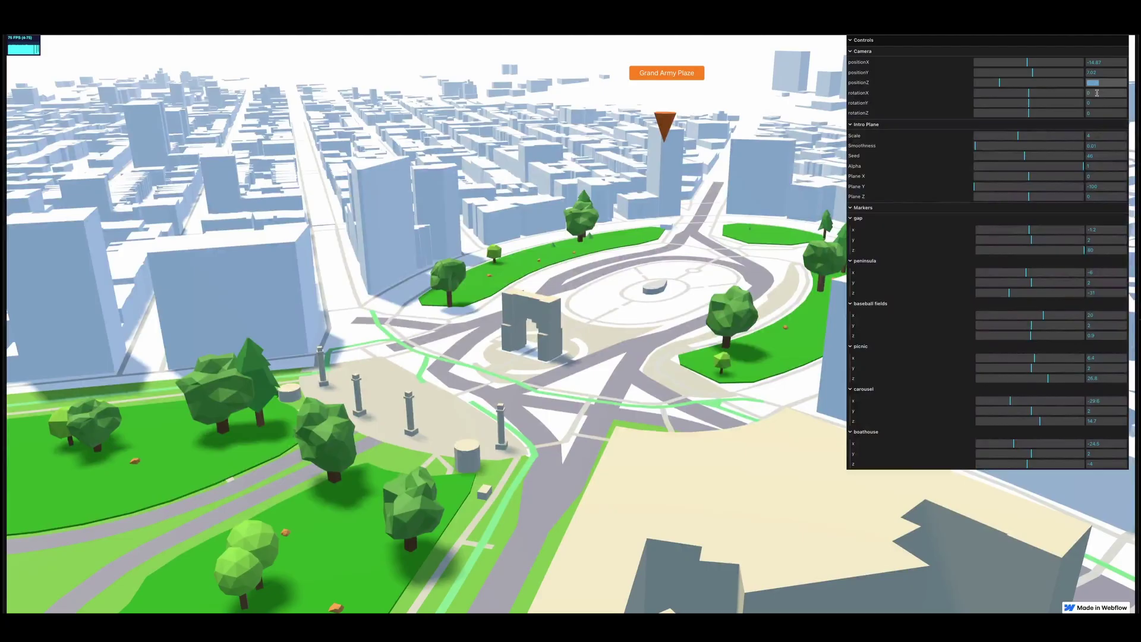
key(ctrl+Tab)
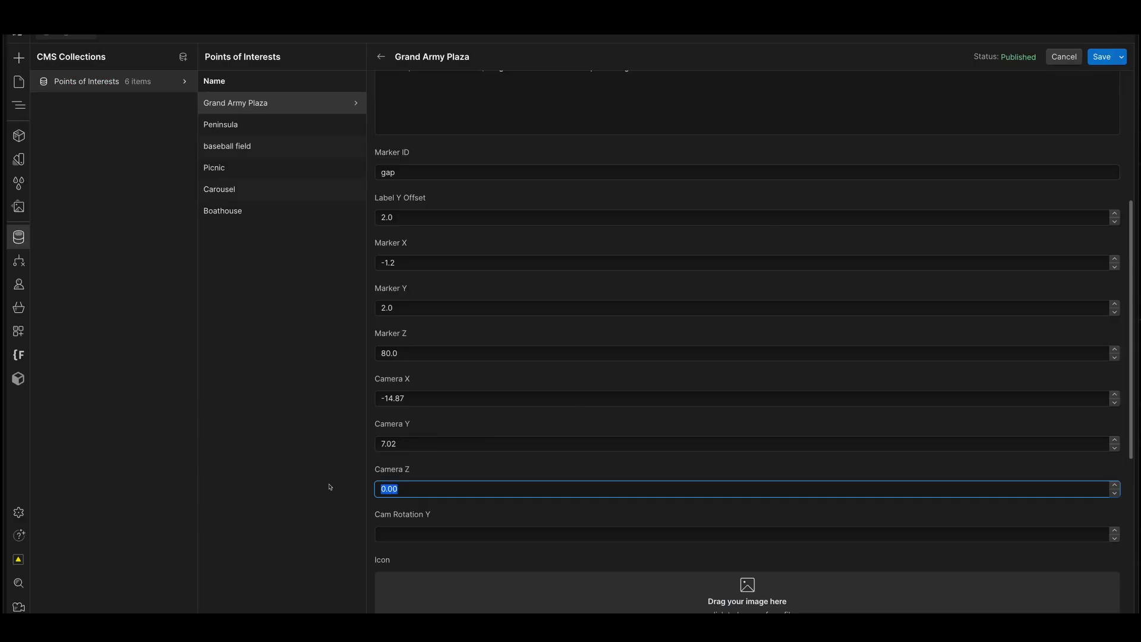
text(62.01)
scroll(440, 464, down, 2)
click(422, 425)
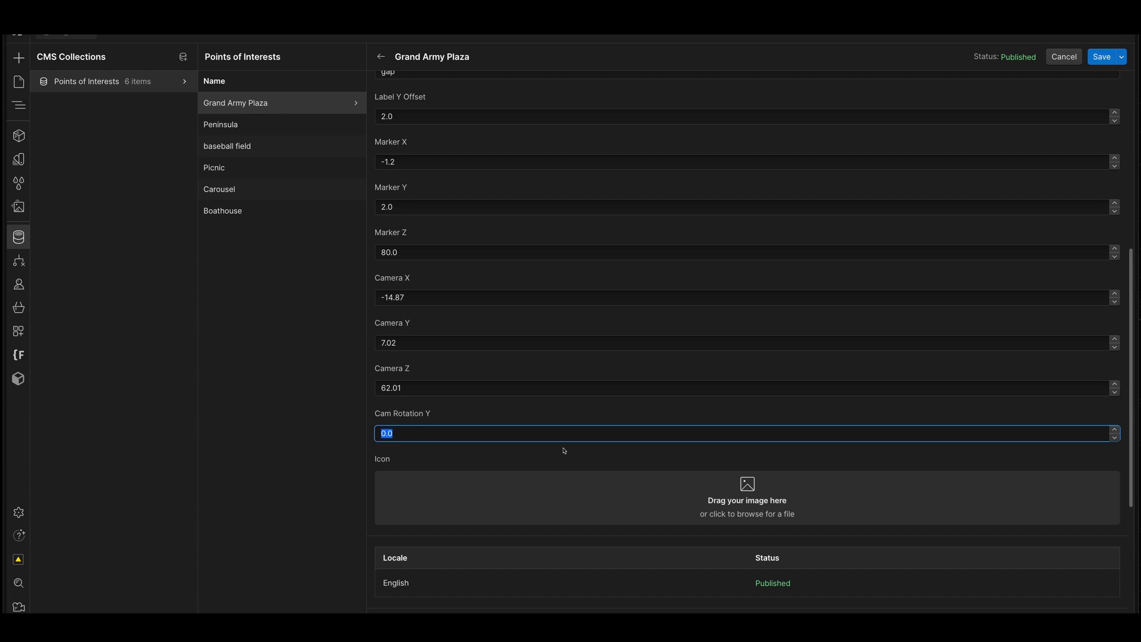
Save the item and preview the camera flying to Grand Army Plaza on the designer map.
key(ctrl+s)
click(547, 132)
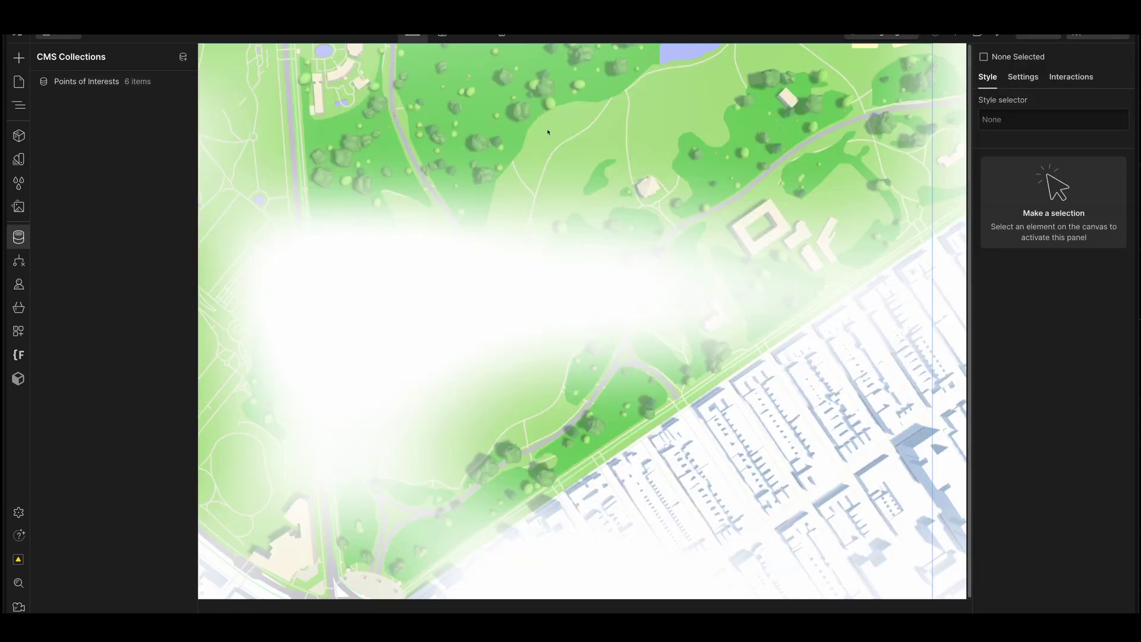
click(18, 33)
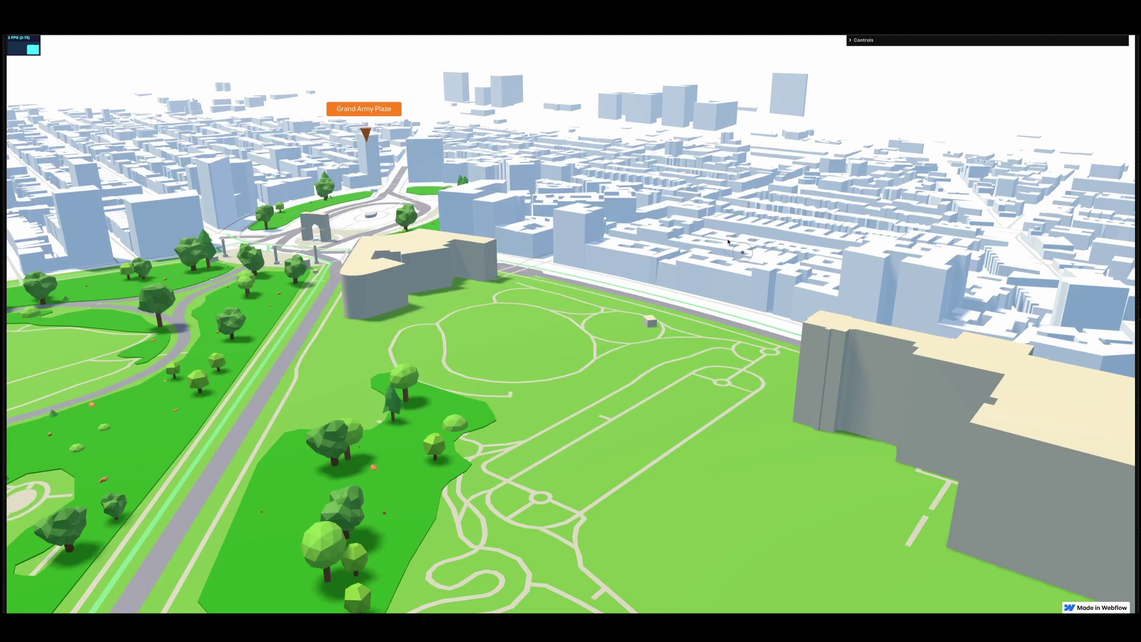
click(873, 39)
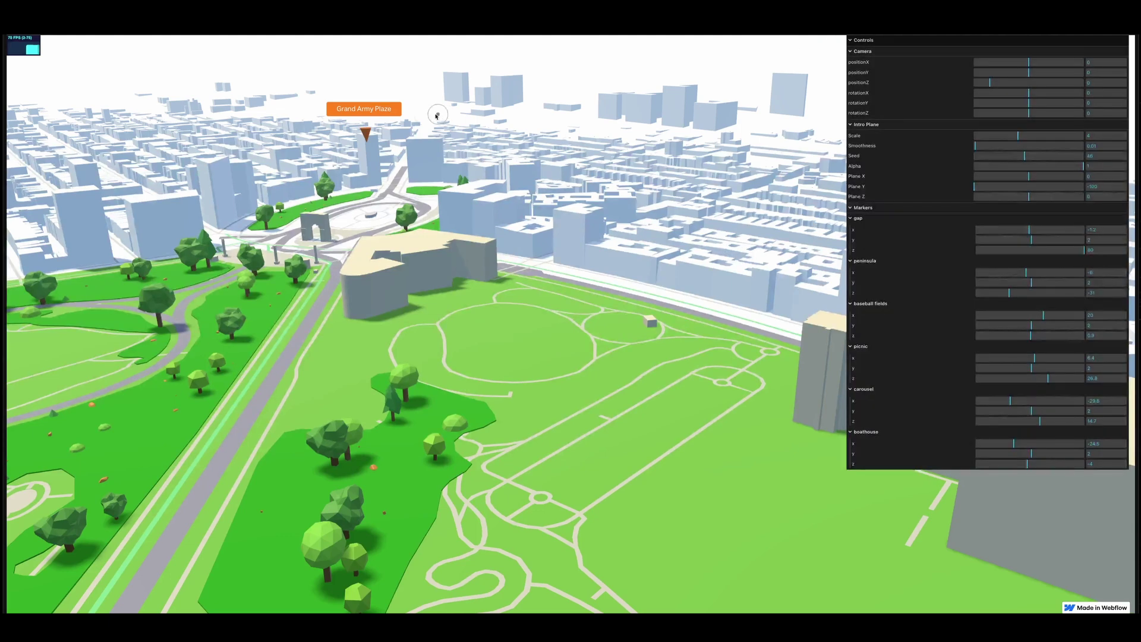
click(380, 111)
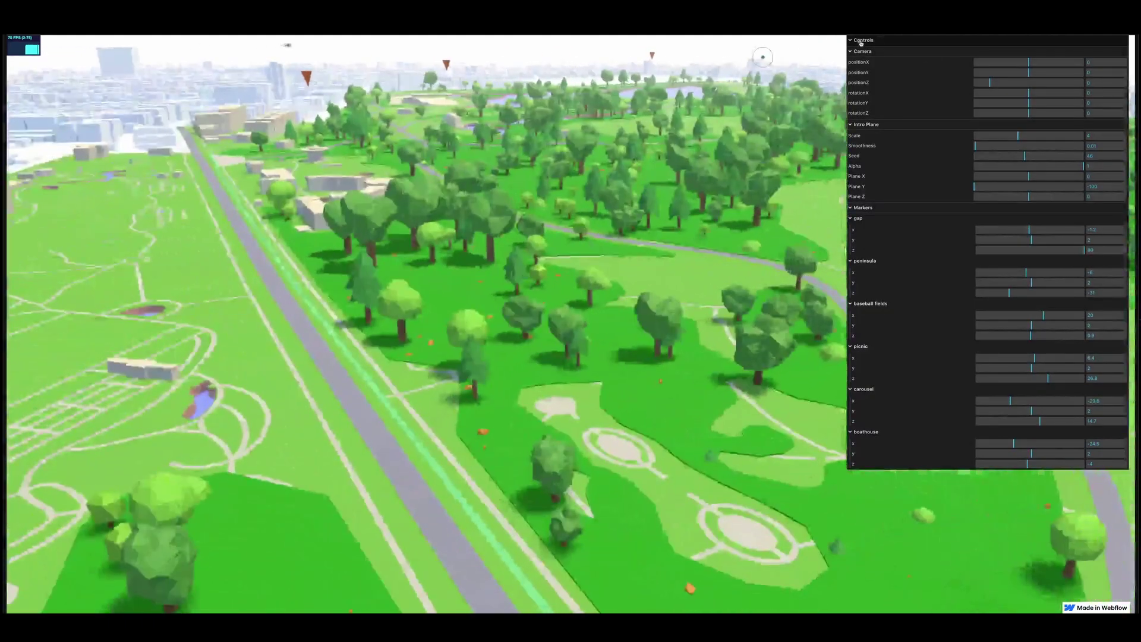
Tune the camera rotationY to about -155, save it to the item and bring up publish destinations.
click(861, 40)
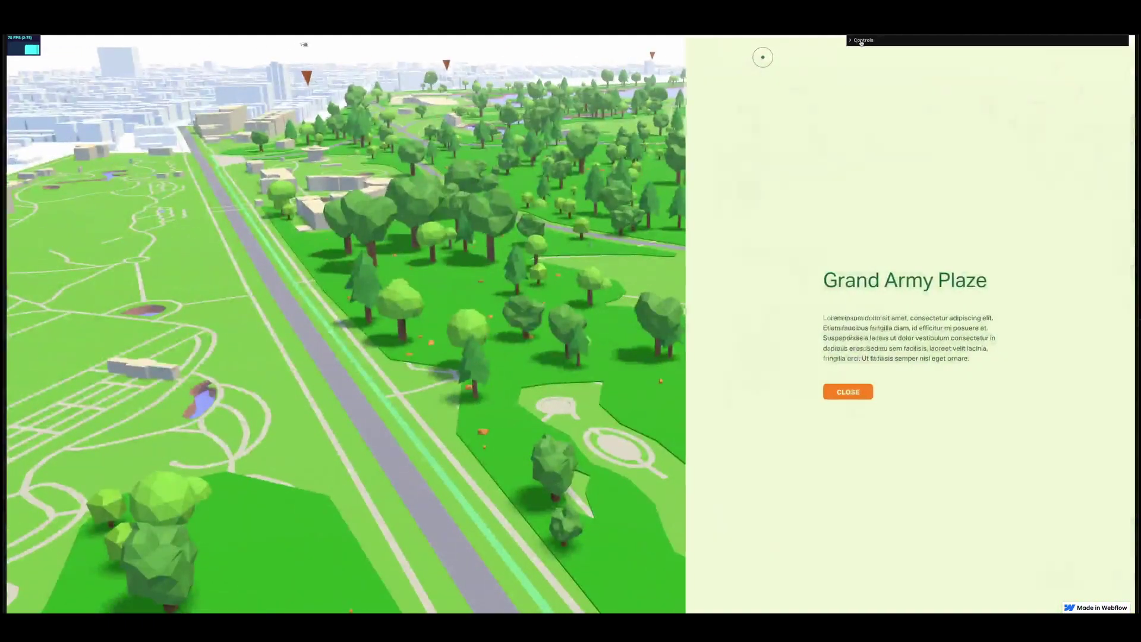
click(897, 44)
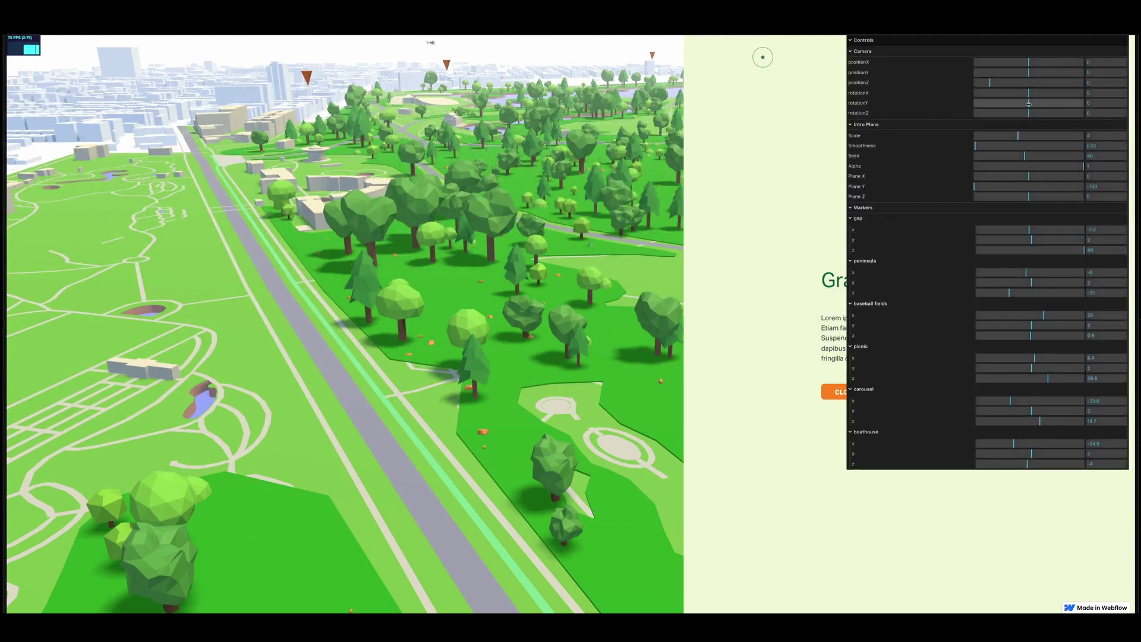
drag(1034, 104, 1005, 102)
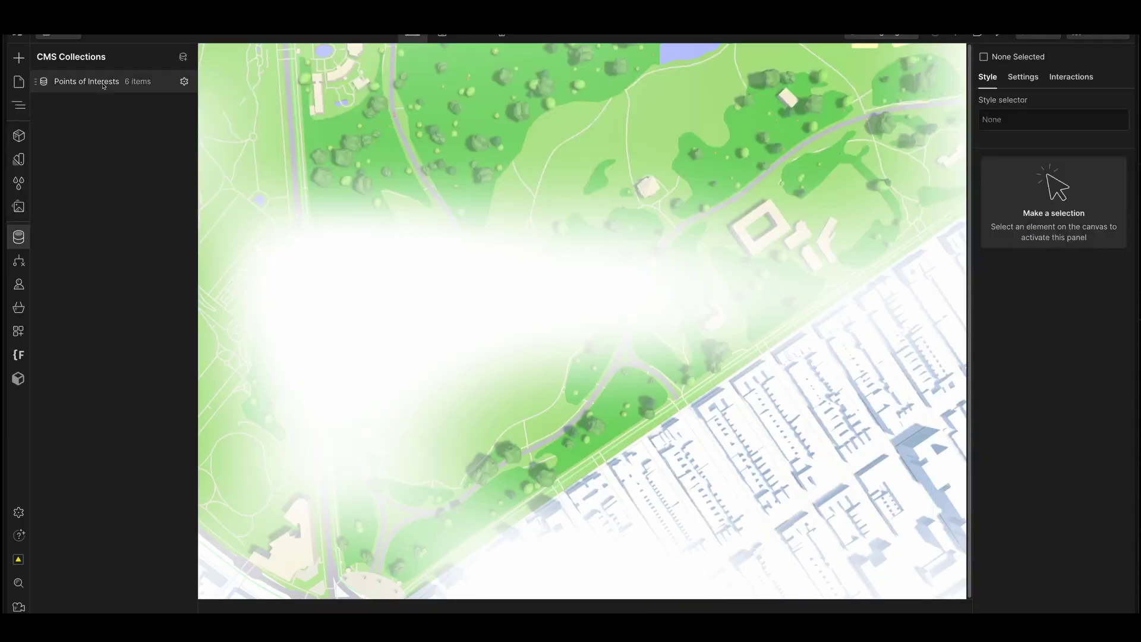
click(113, 81)
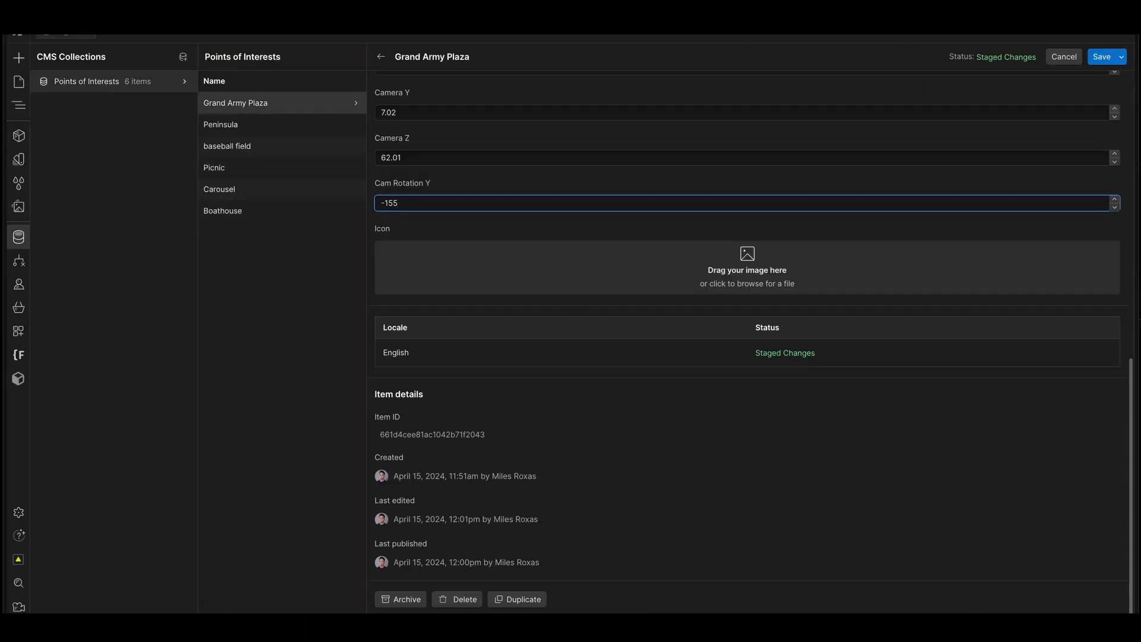
click(1101, 56)
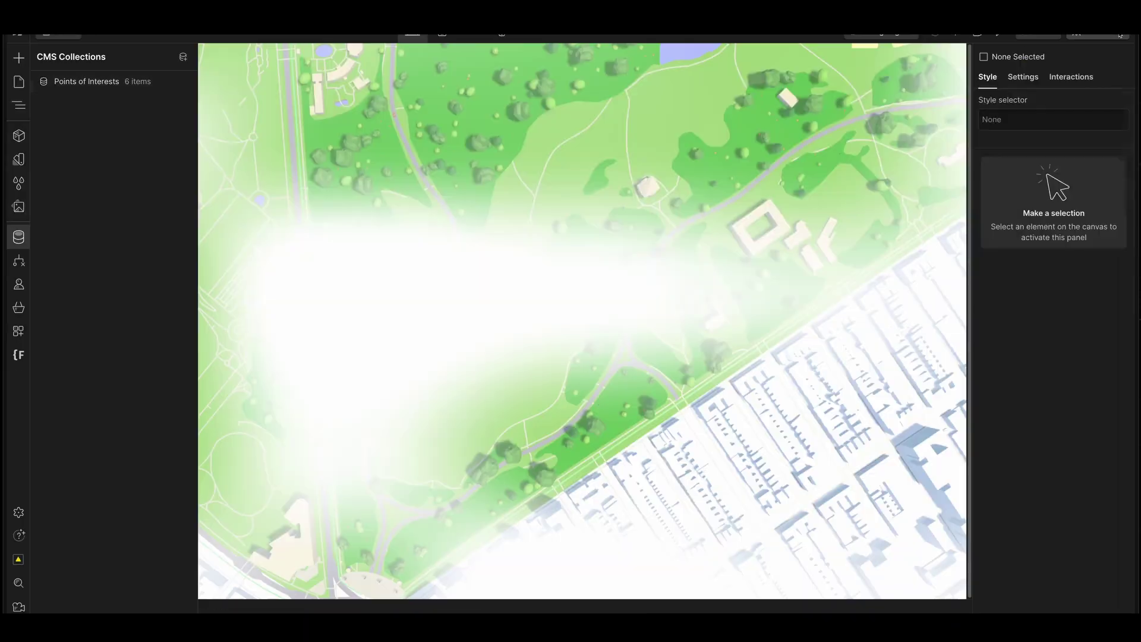
click(1119, 40)
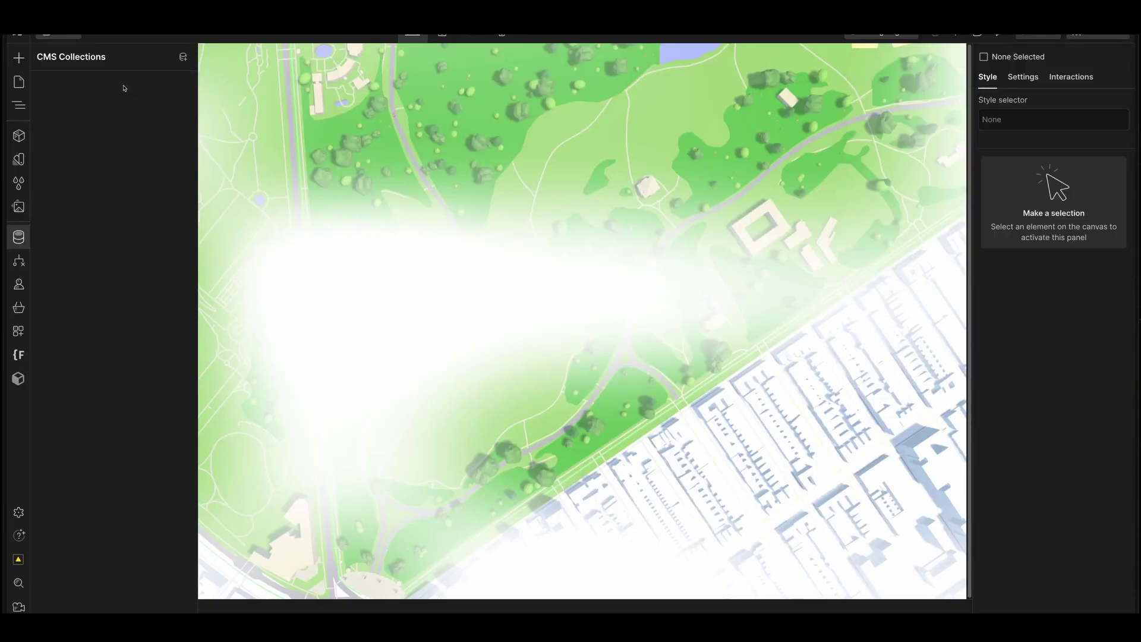
Fix the misspelled Title of the Grand Army Plaza item to read Grand Army Plaza.
click(129, 85)
click(300, 102)
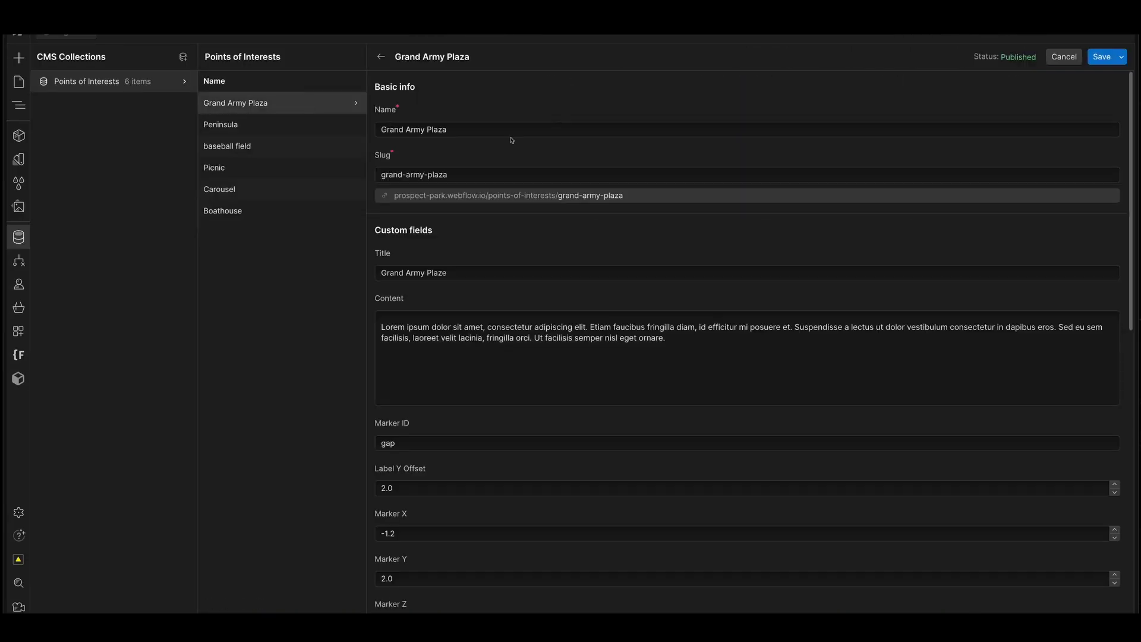
click(461, 273)
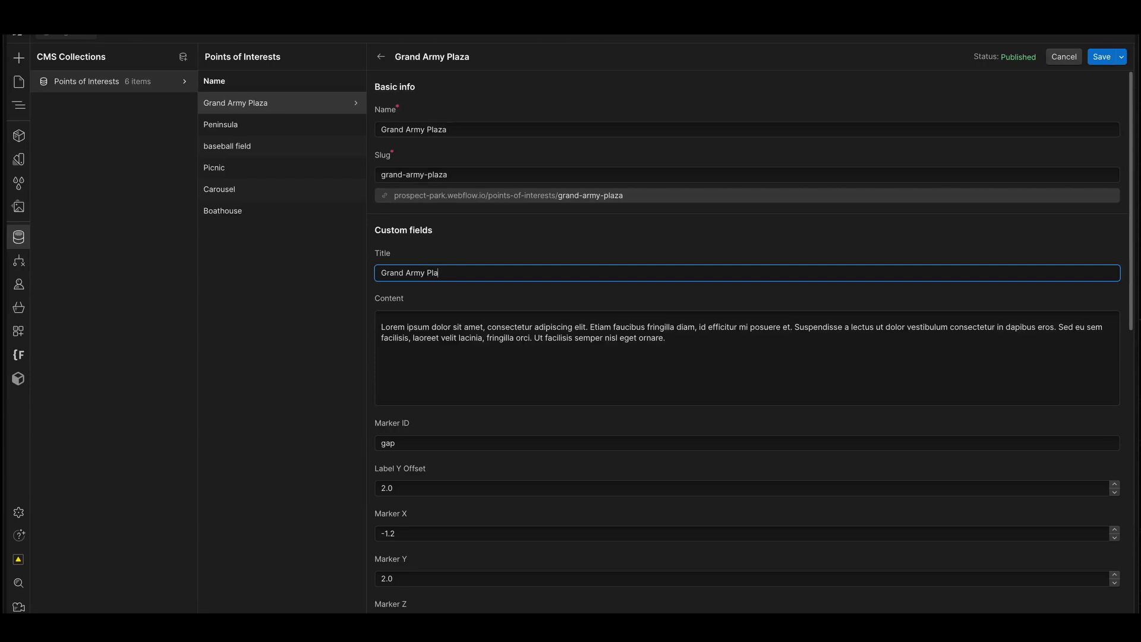
scroll(517, 265, down, 5)
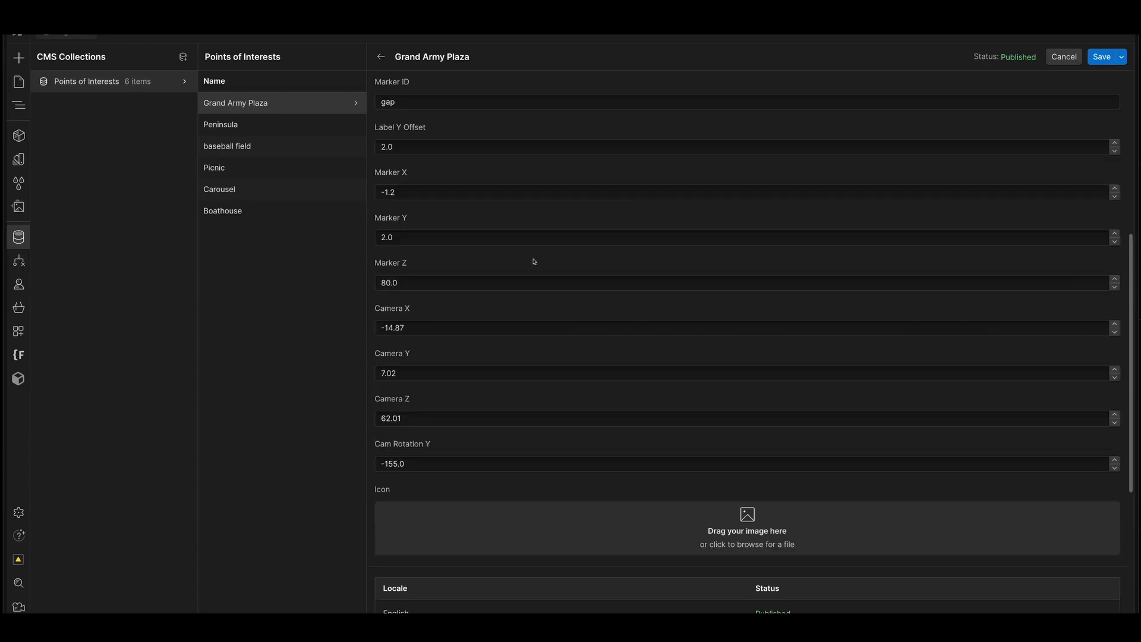
scroll(535, 259, up, 5)
Save the item and publish the site to staging.
click(1104, 56)
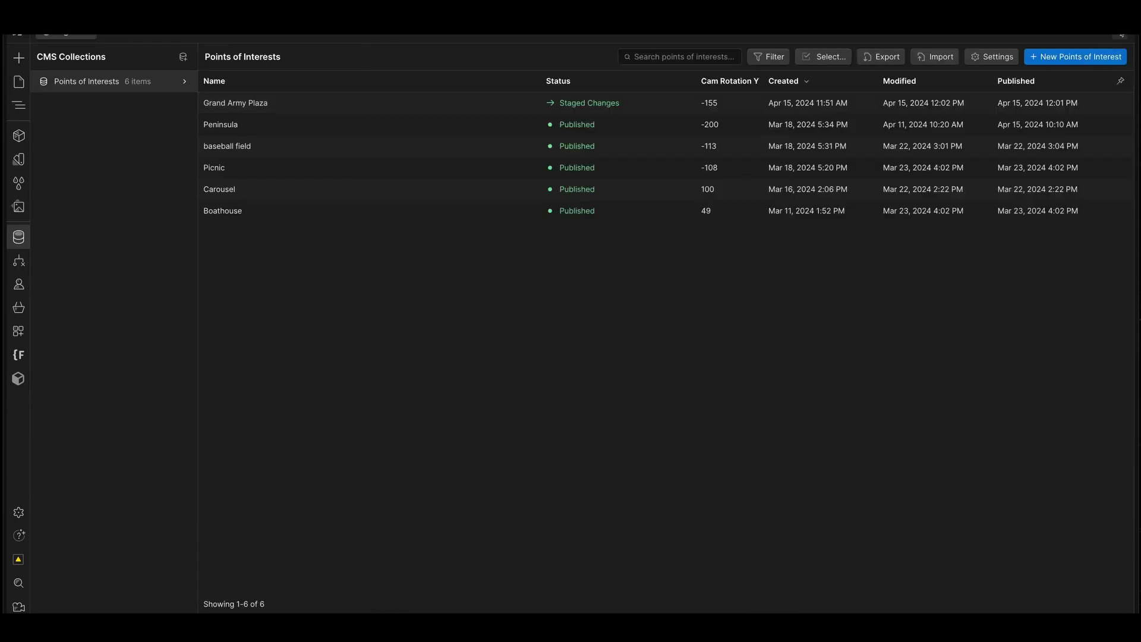
click(1100, 35)
click(1065, 246)
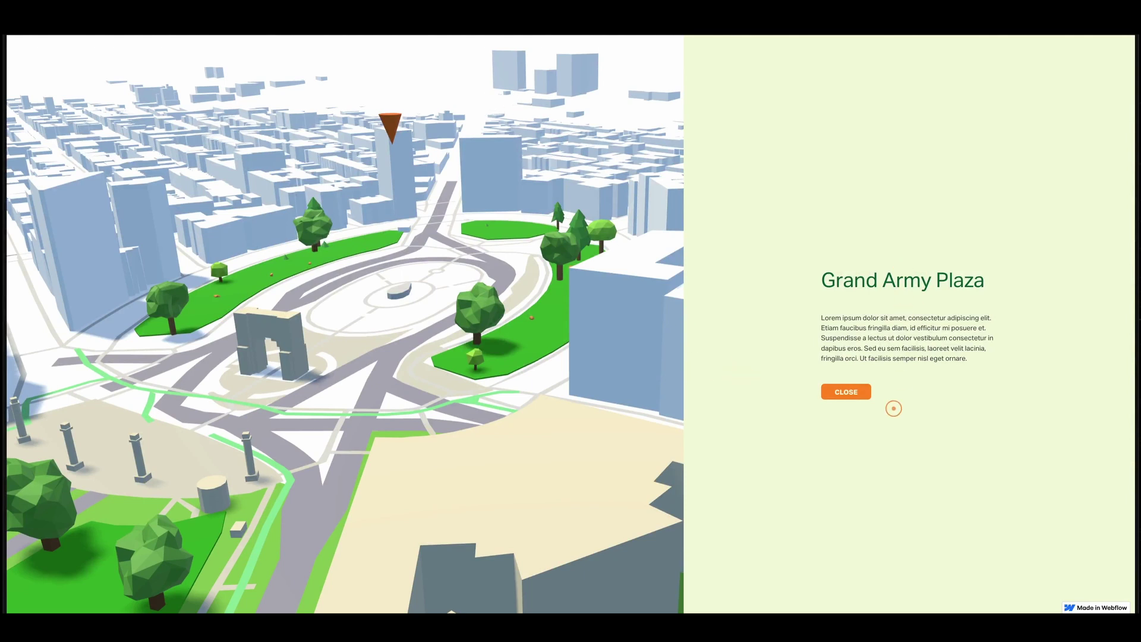
Close the plaza panel, scroll to fly to the Carousel, then close its info panel.
click(839, 390)
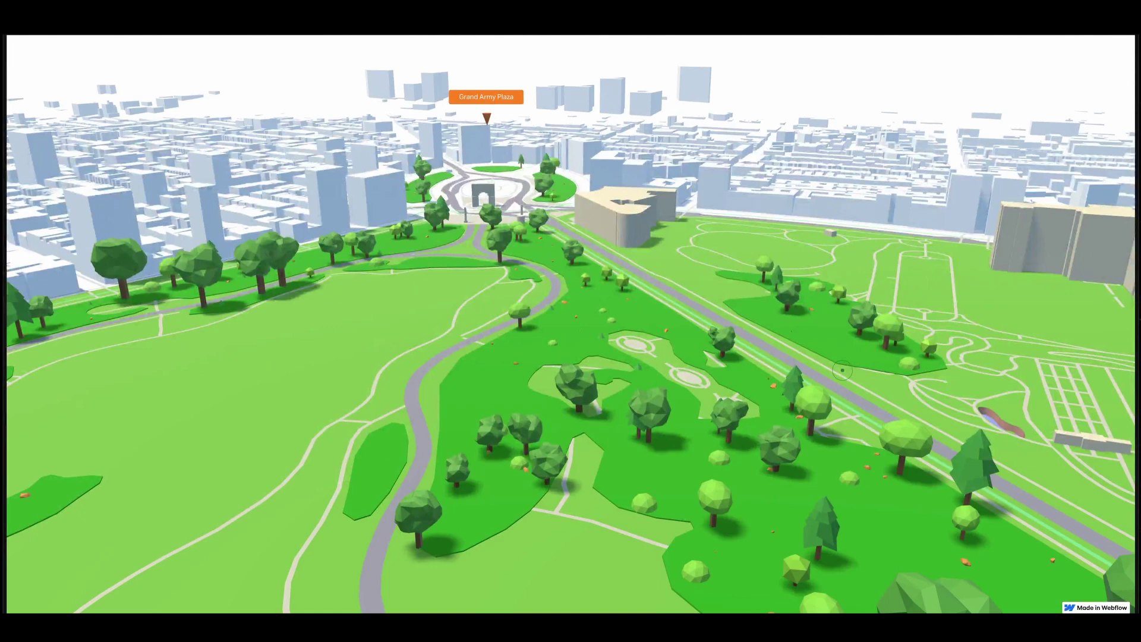
scroll(841, 370, down, 5)
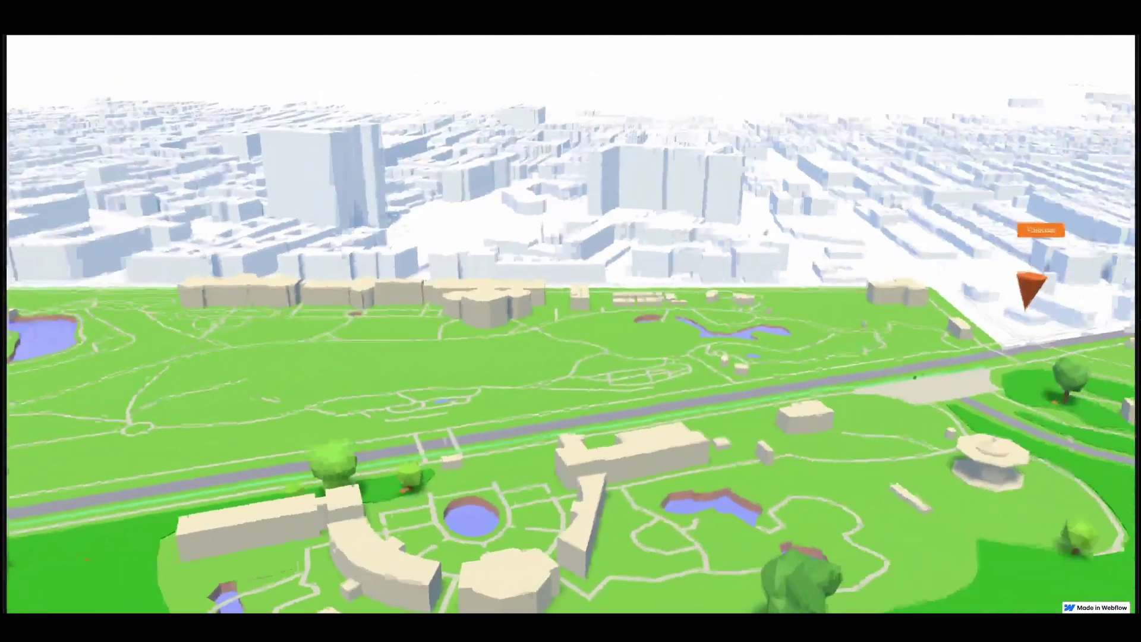
scroll(570, 332, down, 3)
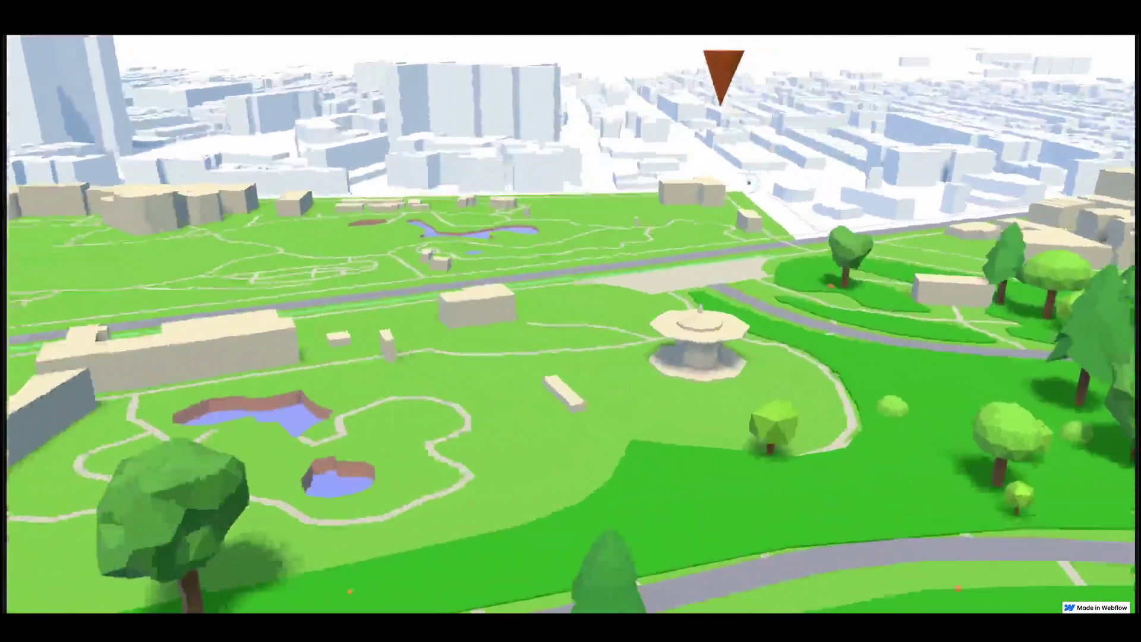
scroll(750, 182, down, 5)
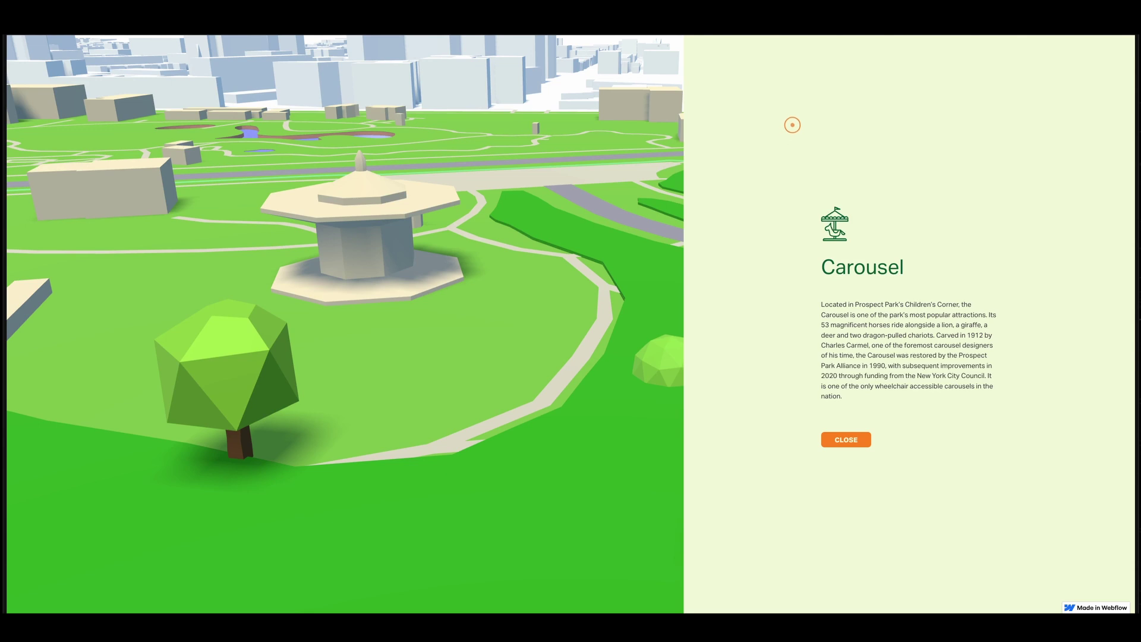
click(864, 440)
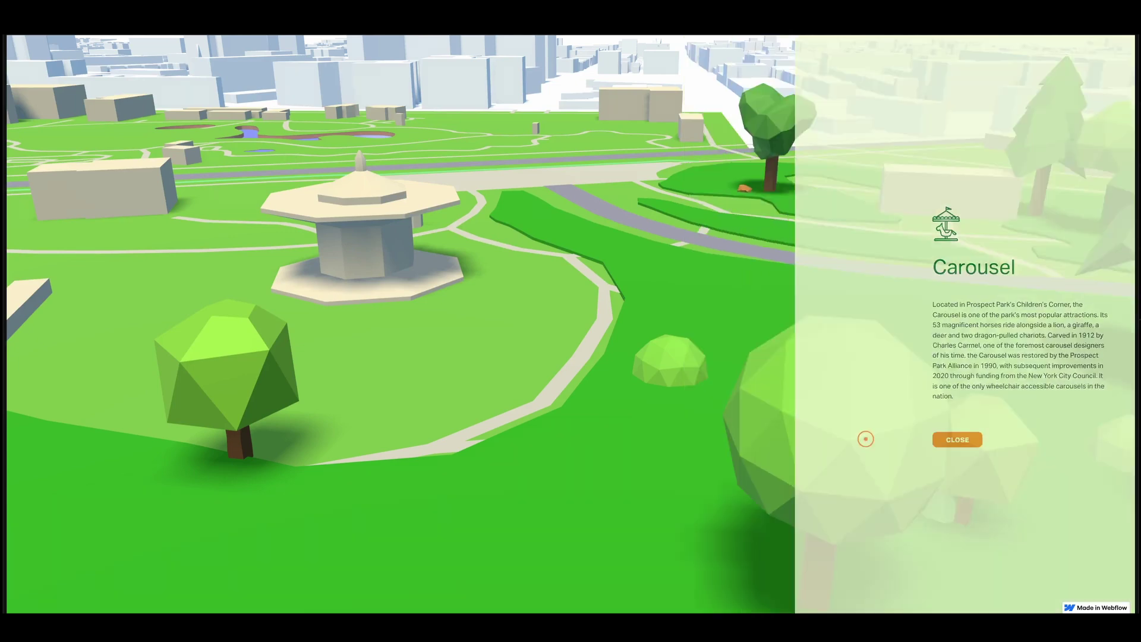